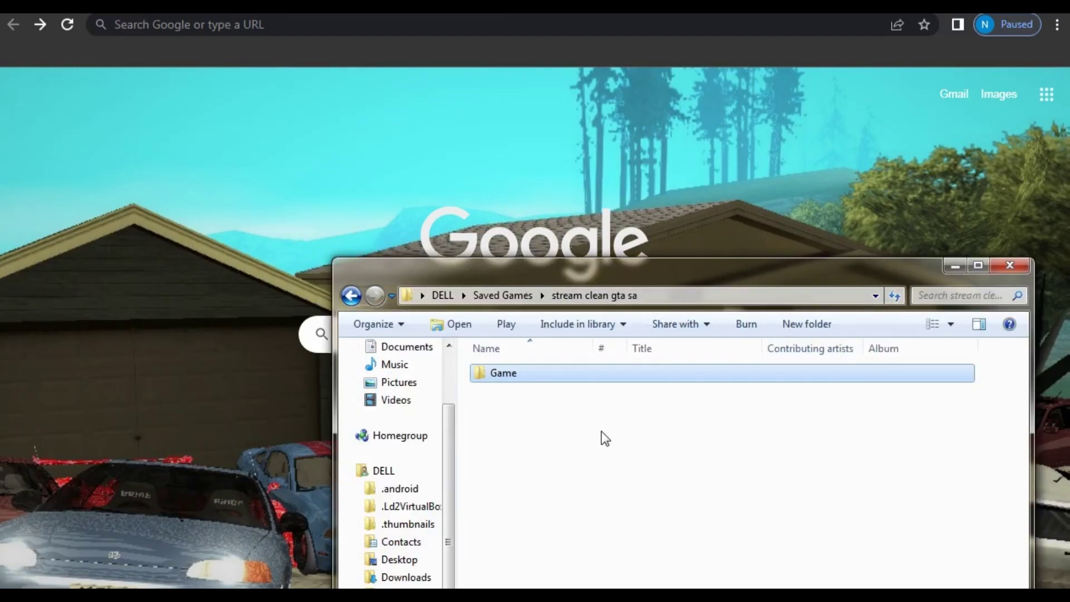
Drag the 'stream clean gta sa' Explorer window up and to the left over the browser.
{"action": "left_click_drag", "start_coordinate": [575, 275], "coordinate": [507, 112]}
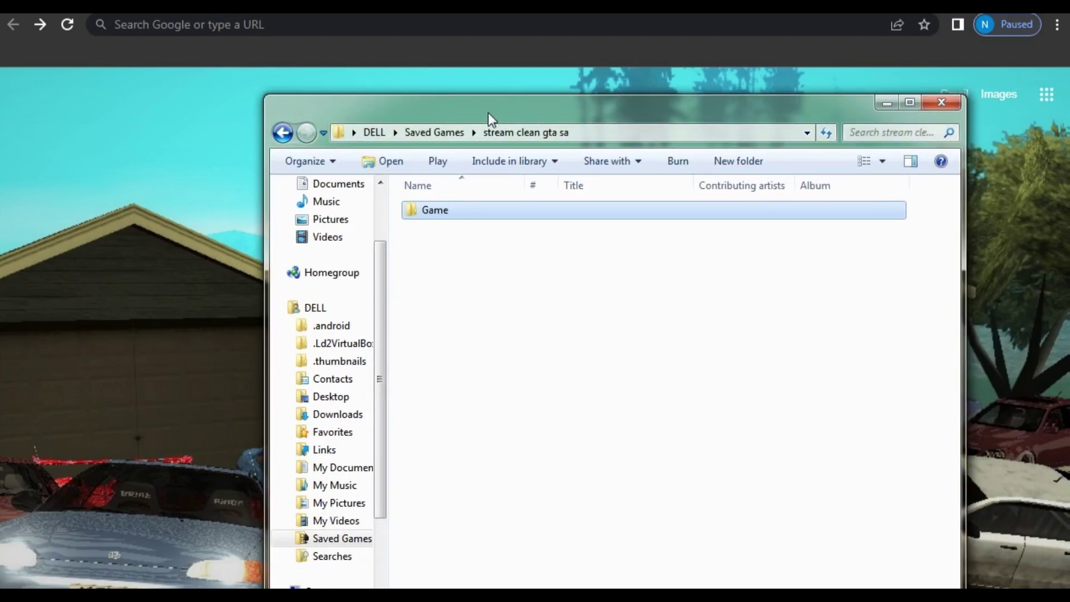
Search Google for 'cleo for gta sa pc' and open the cleo.li CLEO Library site.
{"action": "left_click", "coordinate": [215, 27]}
{"action": "type", "text": "dp"}
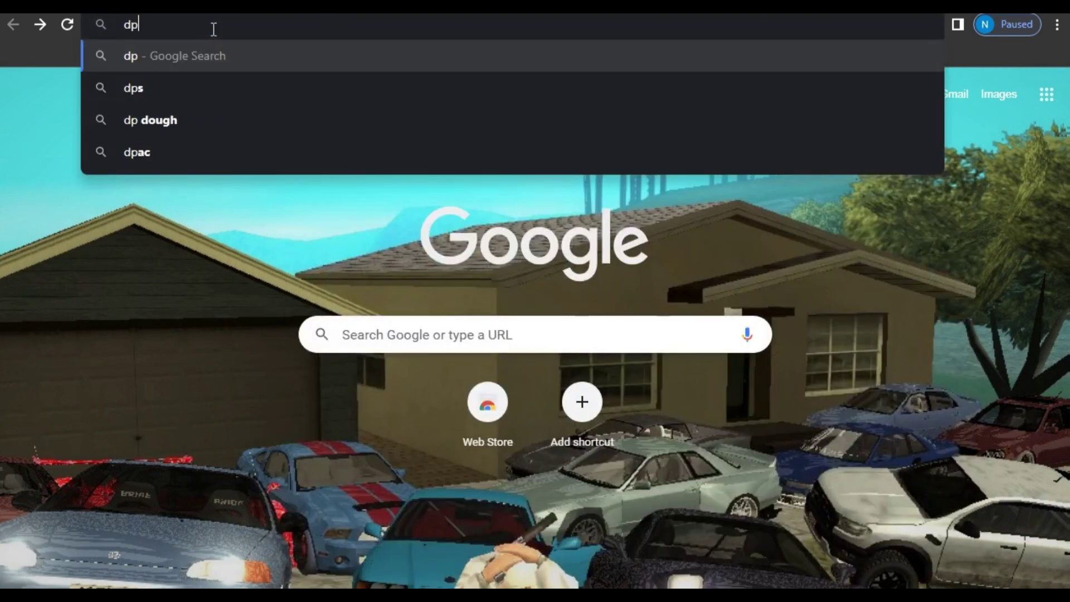
{"action": "key", "text": "BackSpace"}
{"action": "type", "text": "ownlo"}
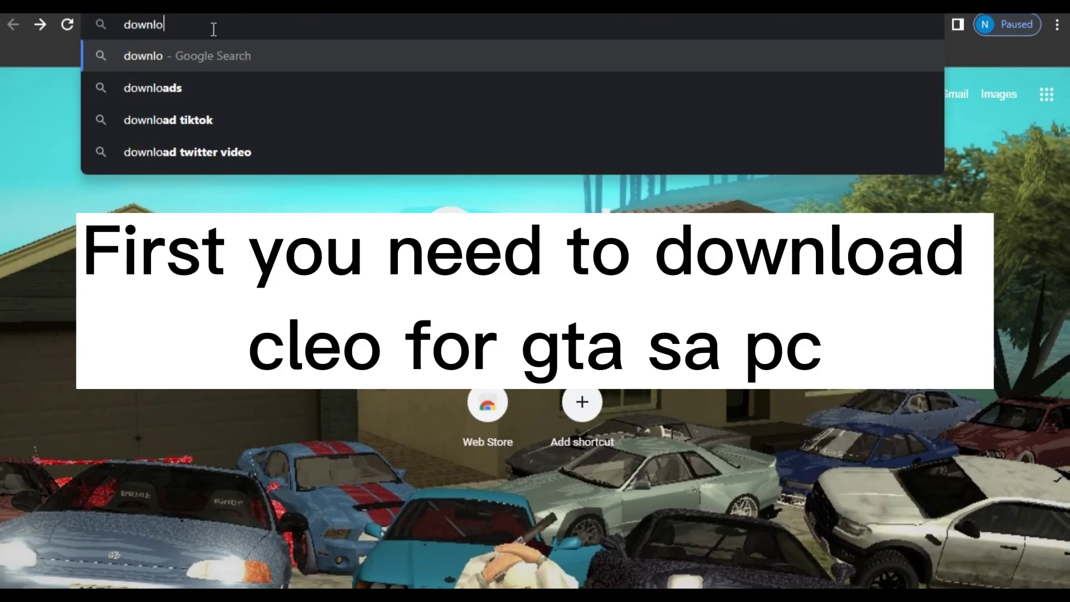
{"action": "key", "text": "BackSpace"}
{"action": "key", "text": "BackSpace"}
{"action": "key", "text": "BackSpace"}
{"action": "key", "text": "BackSpace"}
{"action": "key", "text": "BackSpace"}
{"action": "key", "text": "BackSpace"}
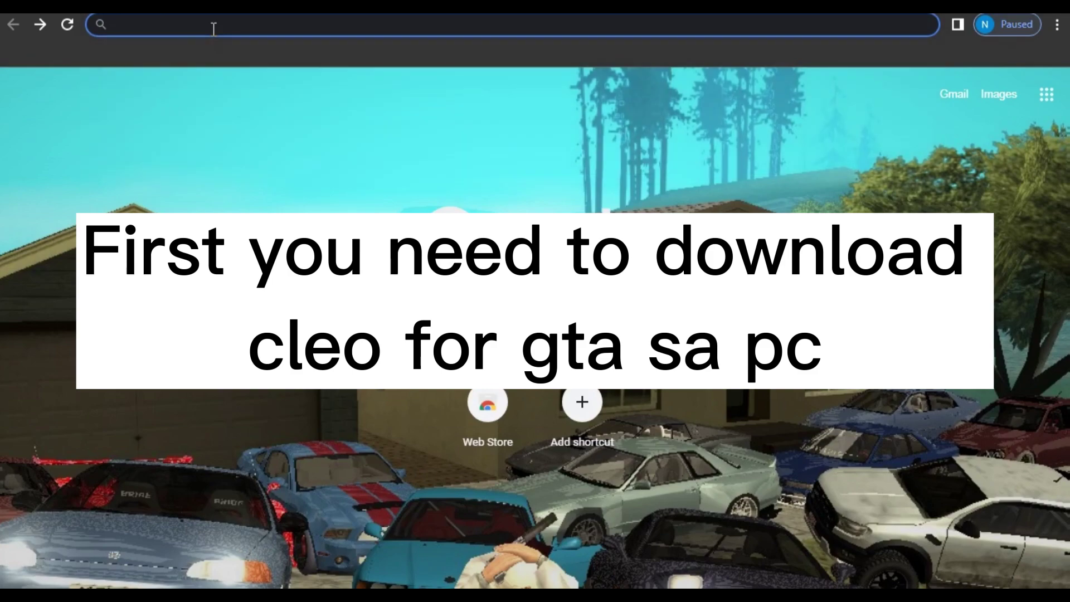
{"action": "type", "text": "cleo for gta sa pc"}
{"action": "key", "text": "Return"}
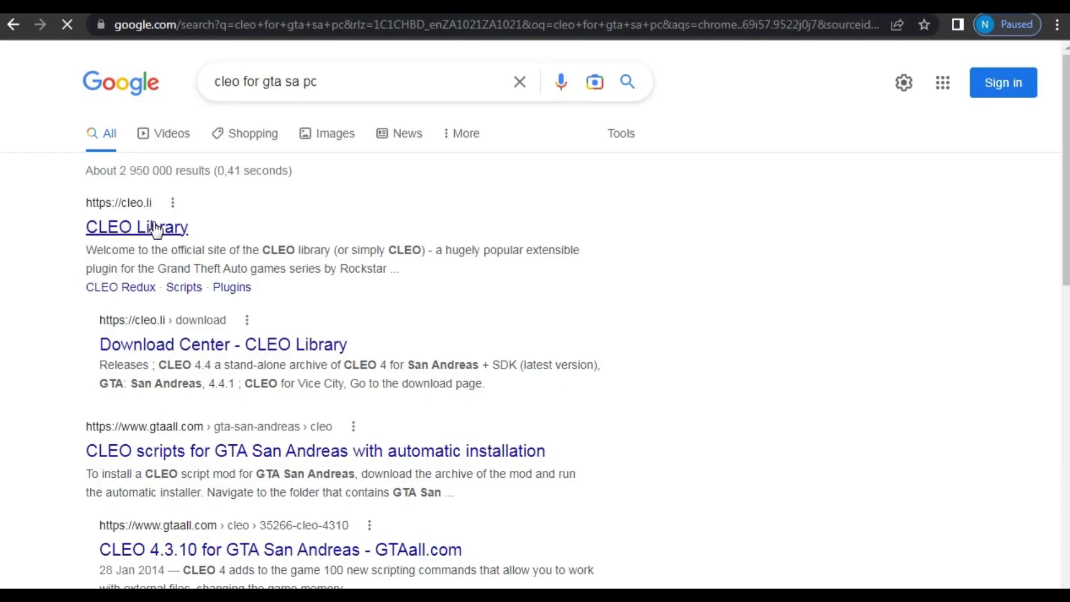
{"action": "left_click", "coordinate": [155, 229]}
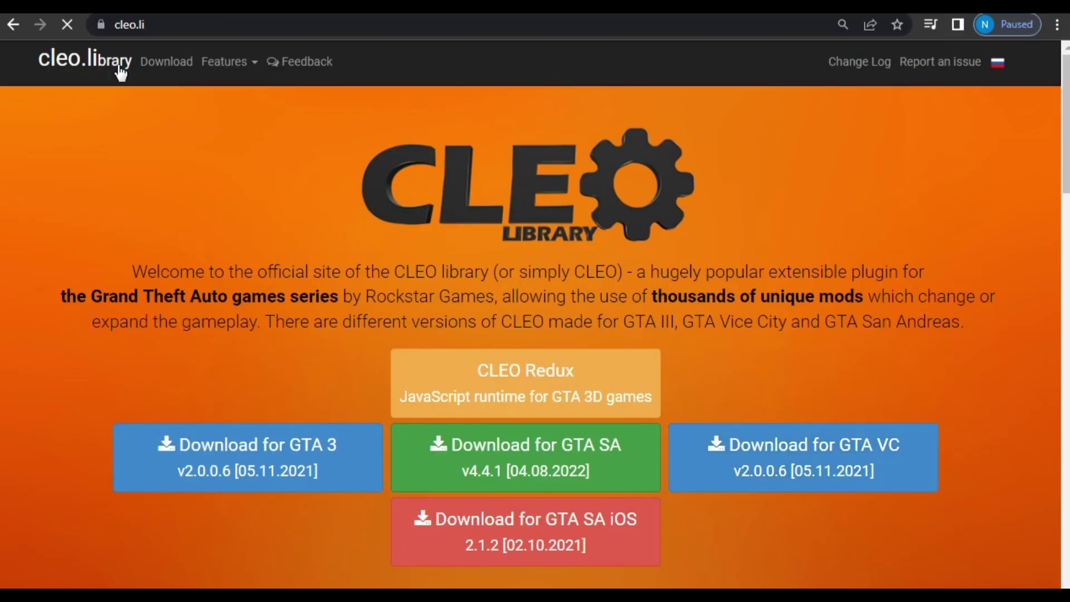
Search for 'modloader for gta sa' and open the GTAGarage Mod Loader 0.3.7 page.
{"action": "left_click", "coordinate": [157, 24]}
{"action": "type", "text": "modloa"}
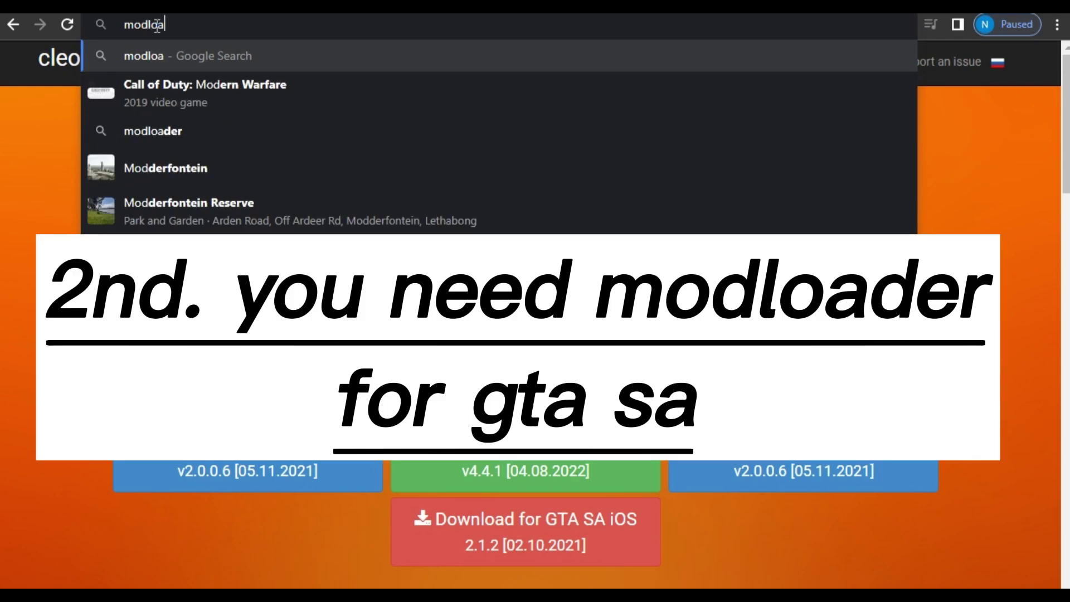
{"action": "type", "text": "d"}
{"action": "type", "text": "e"}
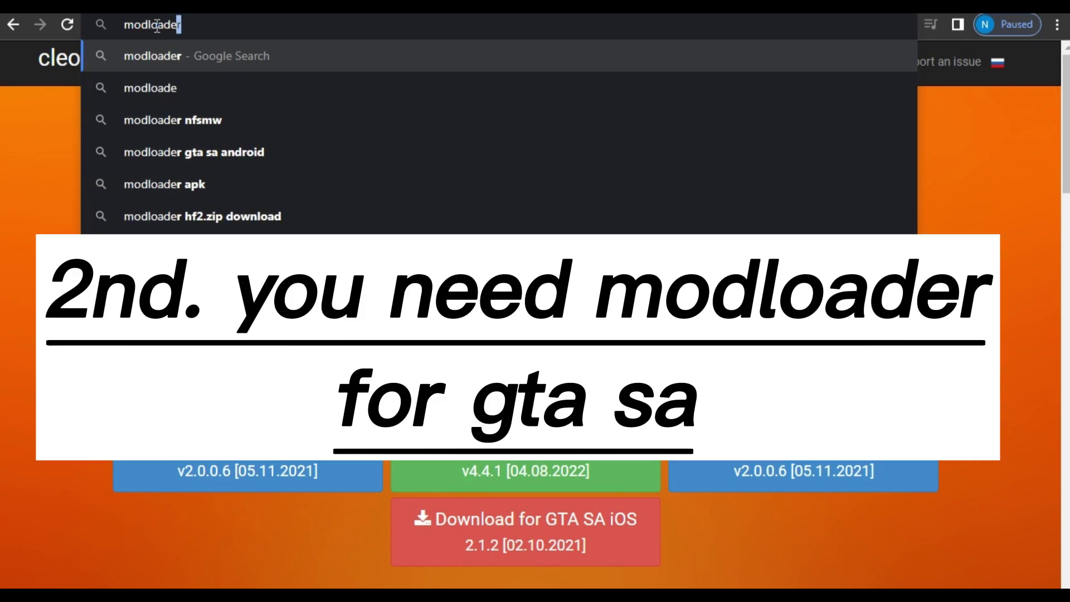
{"action": "type", "text": "r for gta sa"}
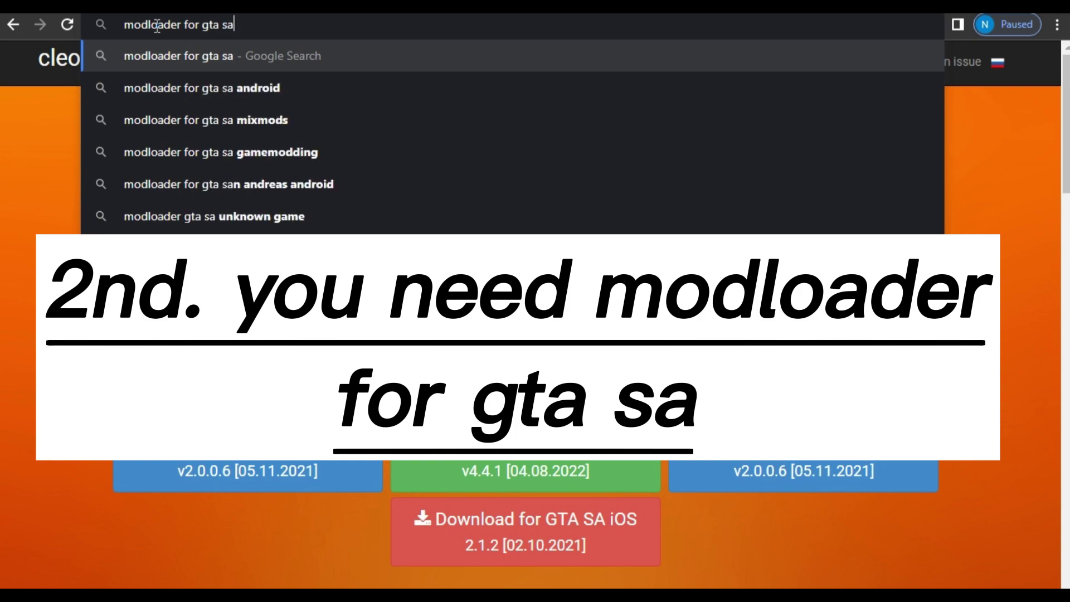
{"action": "key", "text": "Return"}
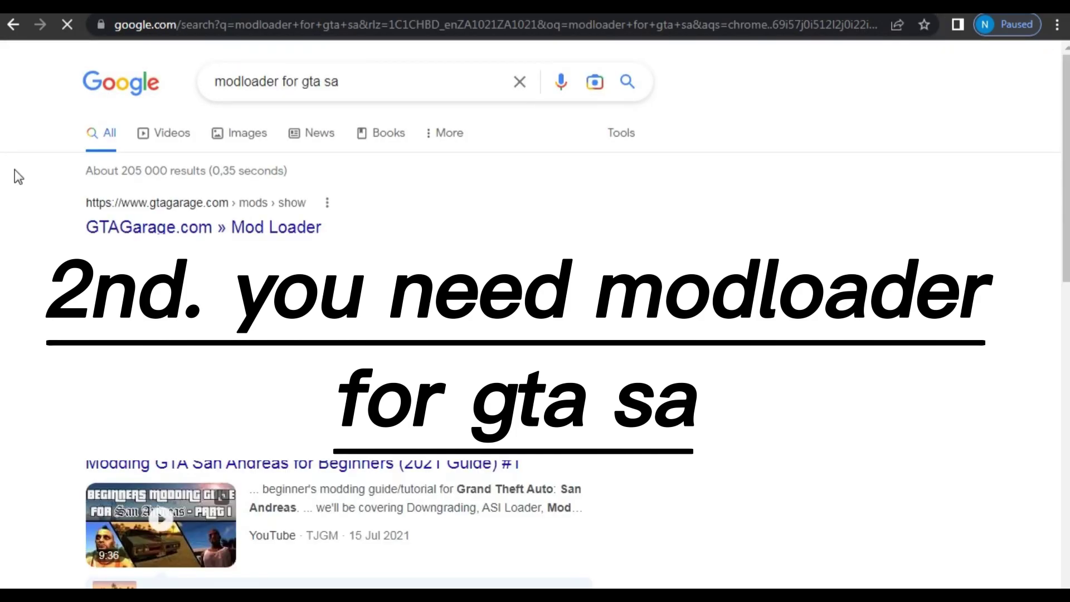
{"action": "left_click", "coordinate": [167, 227]}
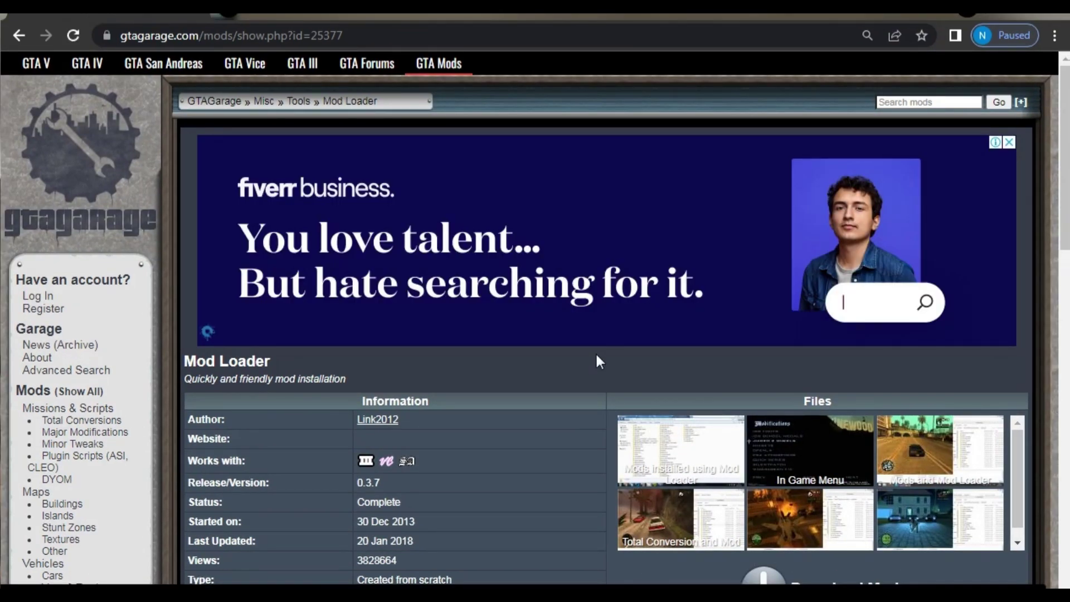
Download Mod Loader v0.3.7, then view the downloads list with modloader.rar and CLEO4.zip.
{"action": "scroll", "coordinate": [597, 362], "scroll_direction": "down", "scroll_amount": 5}
{"action": "left_click", "coordinate": [979, 250]}
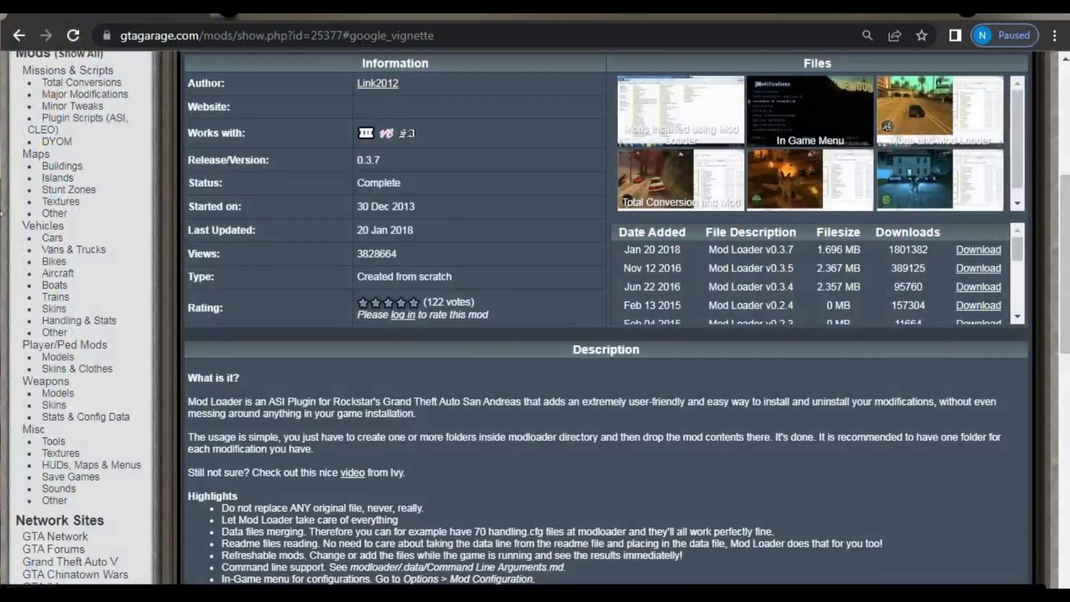
{"action": "left_click", "coordinate": [212, 36]}
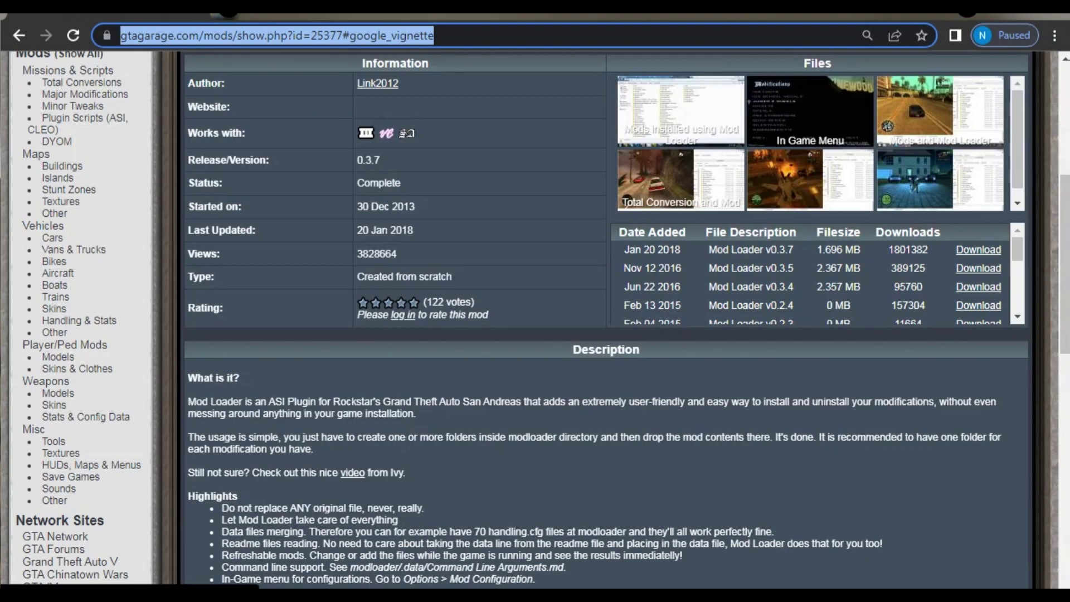
{"action": "key", "text": "ctrl+j"}
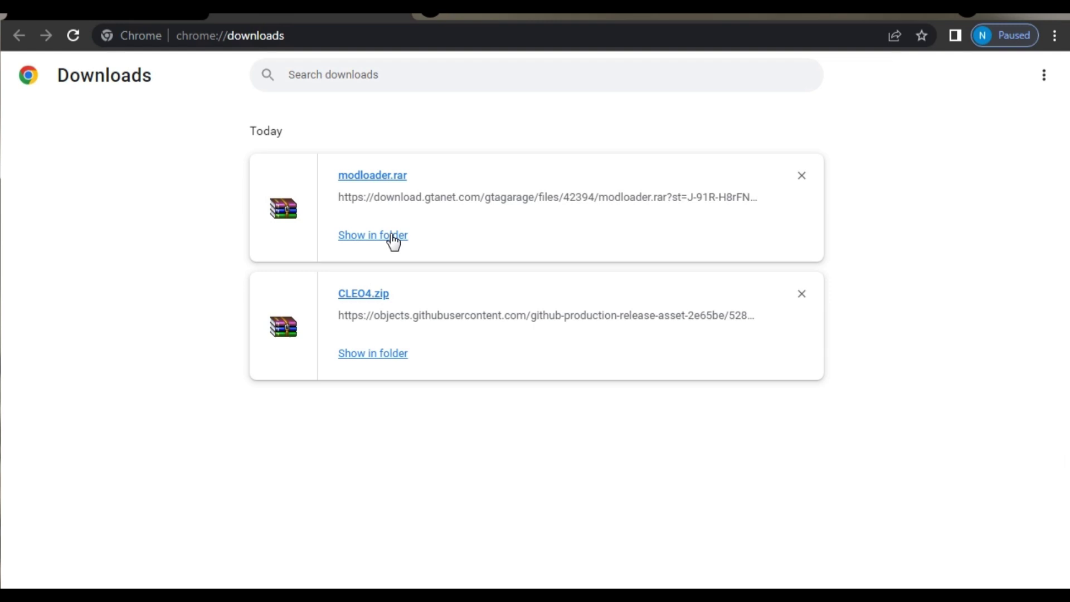
Extract modloader.rar into a modloader folder, then open the CLEO4 folder.
{"action": "left_click", "coordinate": [393, 236]}
{"action": "right_click", "coordinate": [505, 265]}
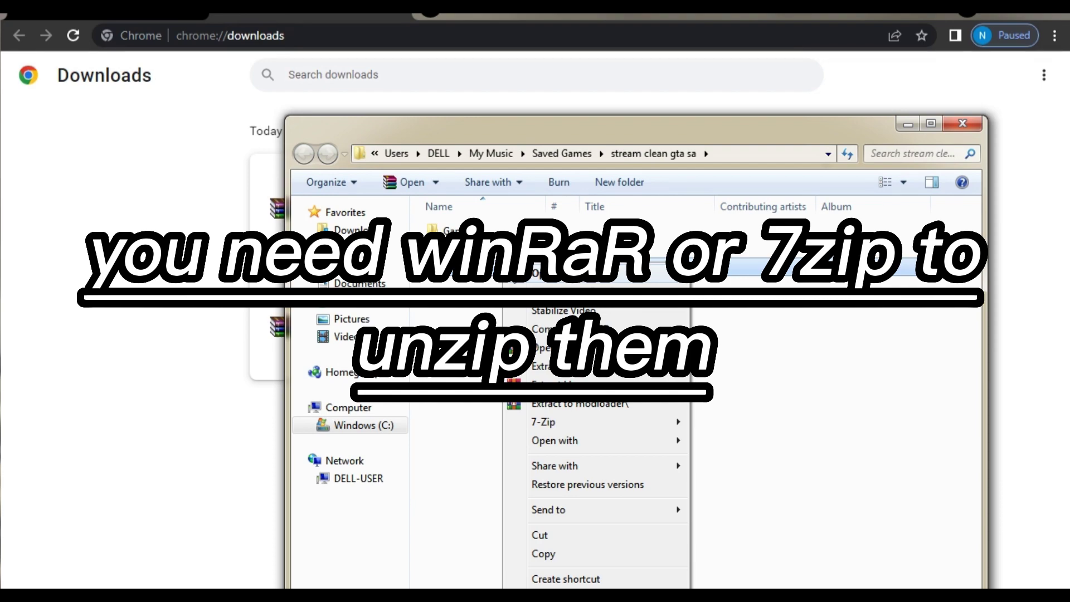
{"action": "left_click", "coordinate": [551, 385]}
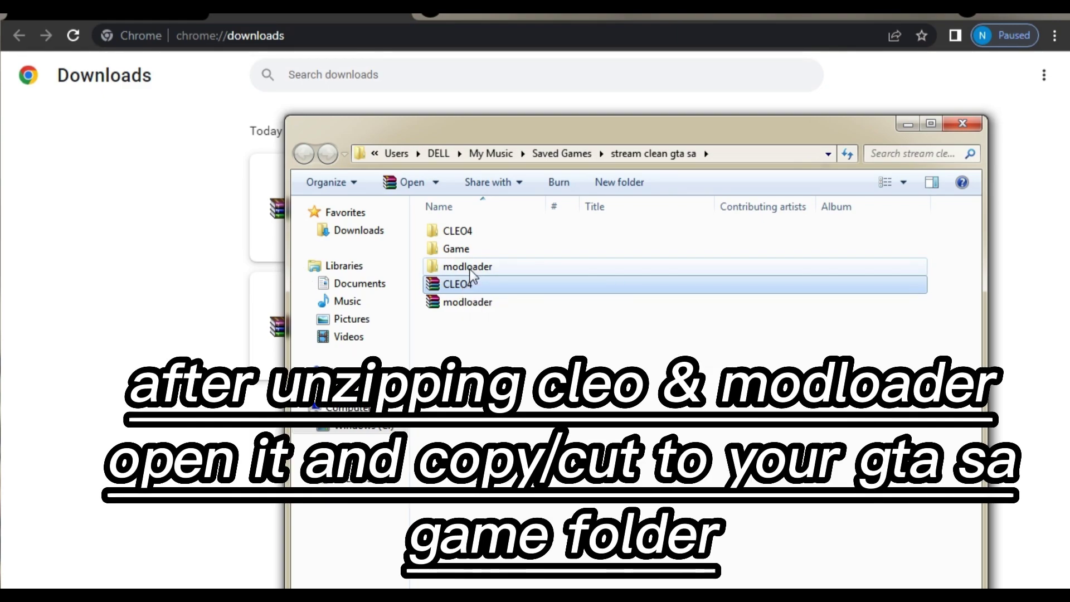
{"action": "double_click", "coordinate": [473, 232]}
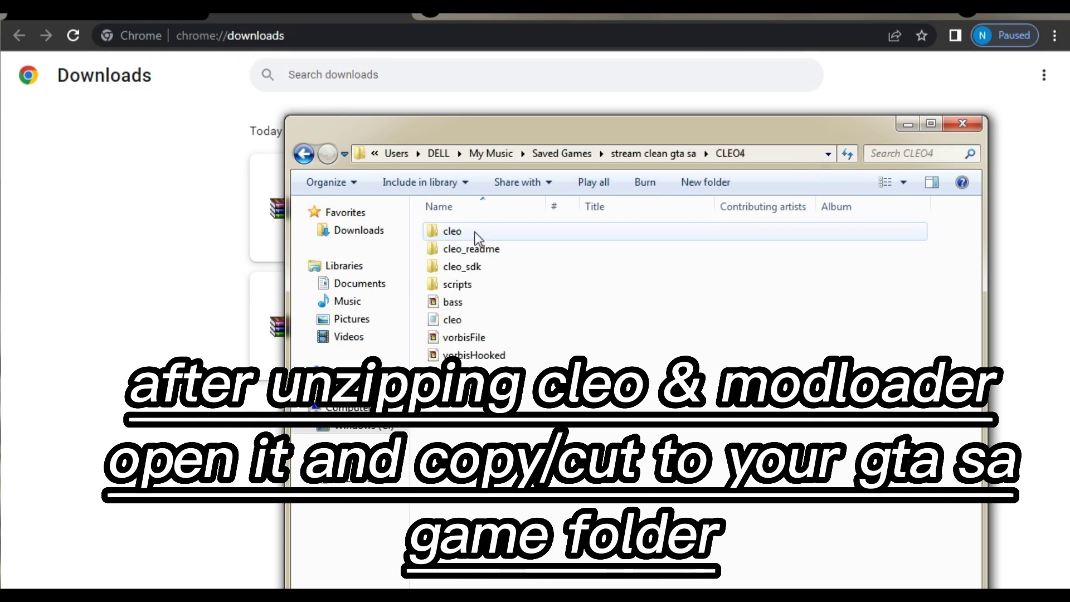
Cut all eight CLEO4 items and go back up to 'stream clean gta sa'.
{"action": "left_click_drag", "start_coordinate": [486, 440], "coordinate": [457, 232]}
{"action": "right_click", "coordinate": [457, 232]}
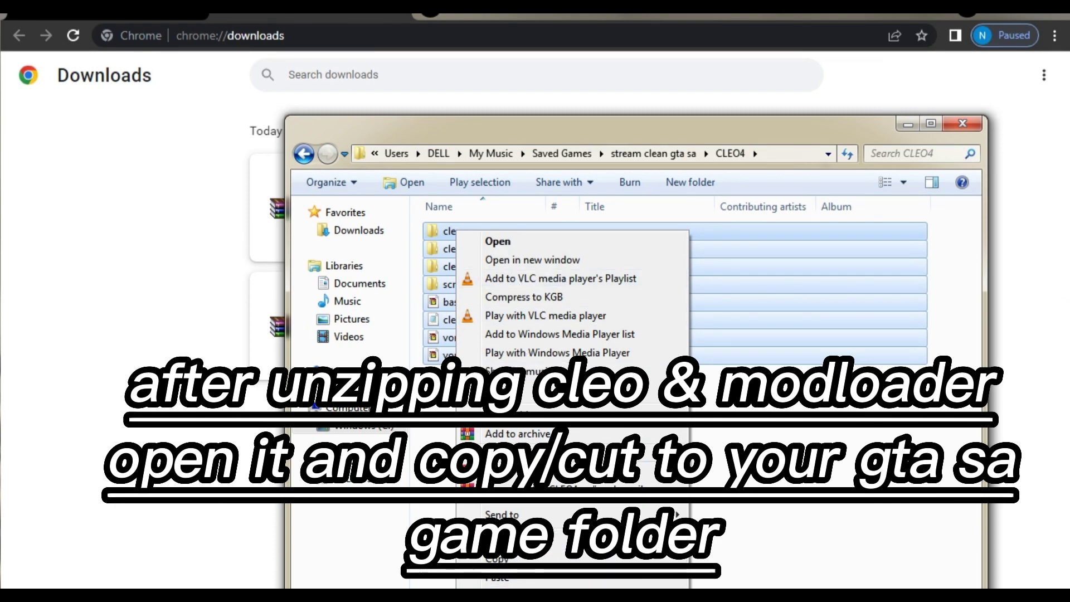
{"action": "left_click_drag", "start_coordinate": [580, 116], "coordinate": [566, 1]}
{"action": "right_click", "coordinate": [488, 184]}
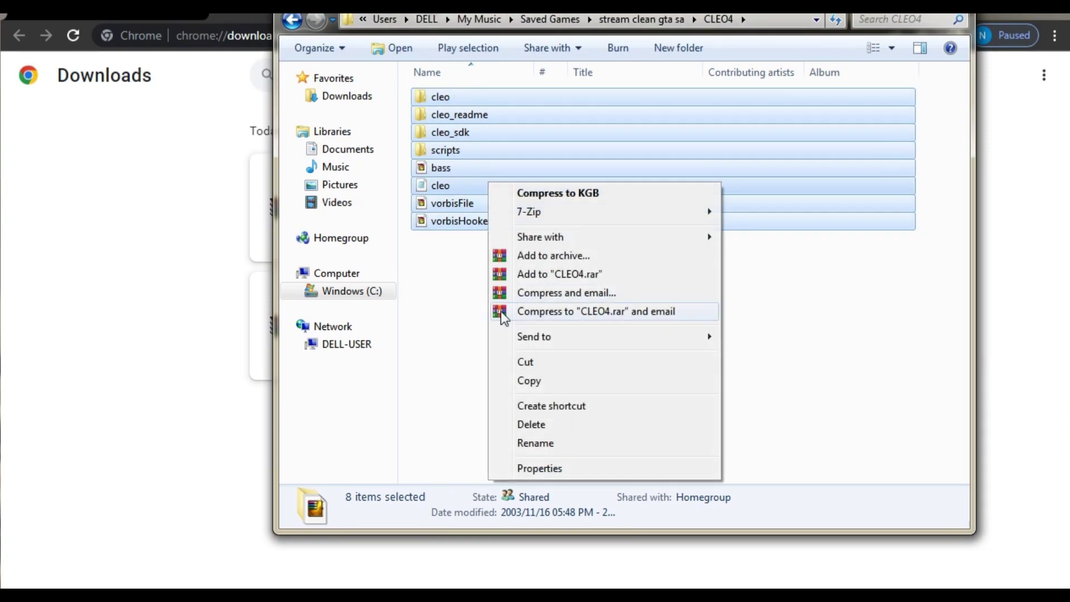
{"action": "left_click", "coordinate": [526, 363]}
{"action": "key", "text": "BackSpace"}
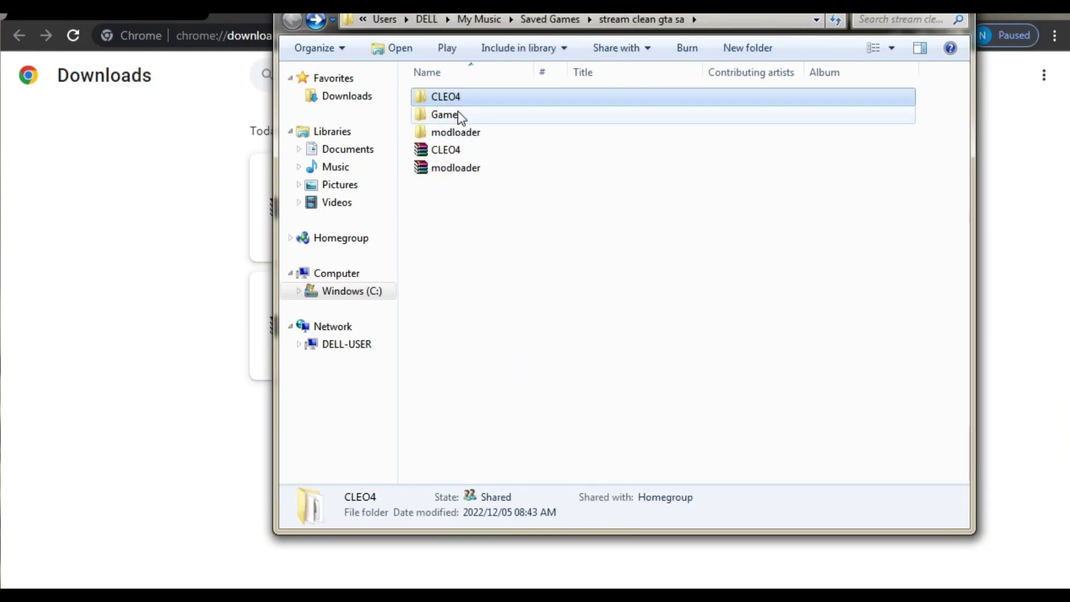
Paste the CLEO4 items into Game, replacing existing files for all conflicts, then go back up.
{"action": "left_click", "coordinate": [458, 115]}
{"action": "double_click", "coordinate": [458, 116]}
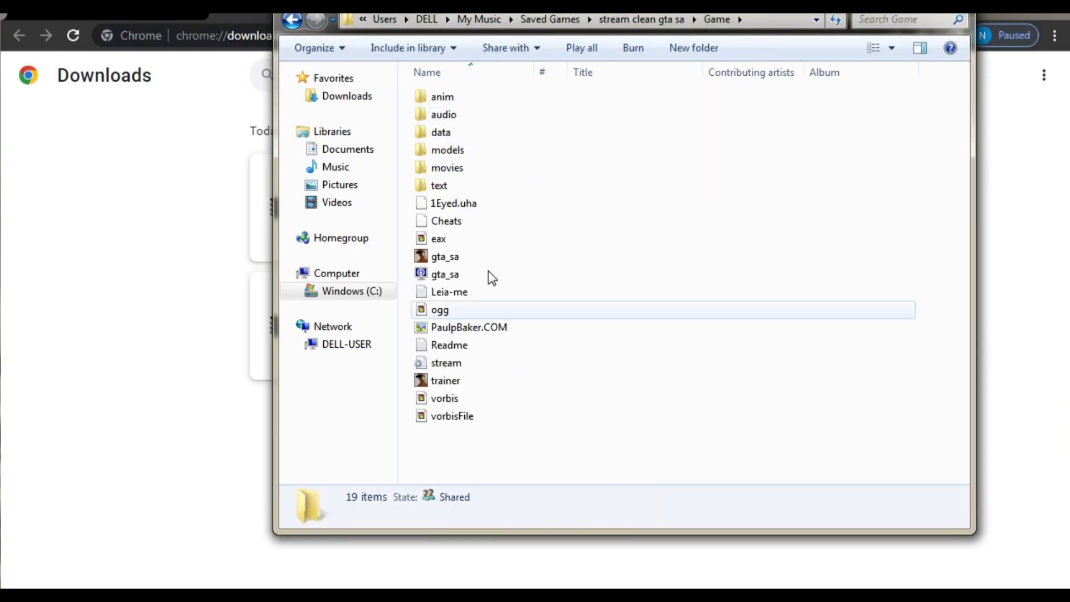
{"action": "right_click", "coordinate": [407, 187]}
{"action": "left_click", "coordinate": [462, 301]}
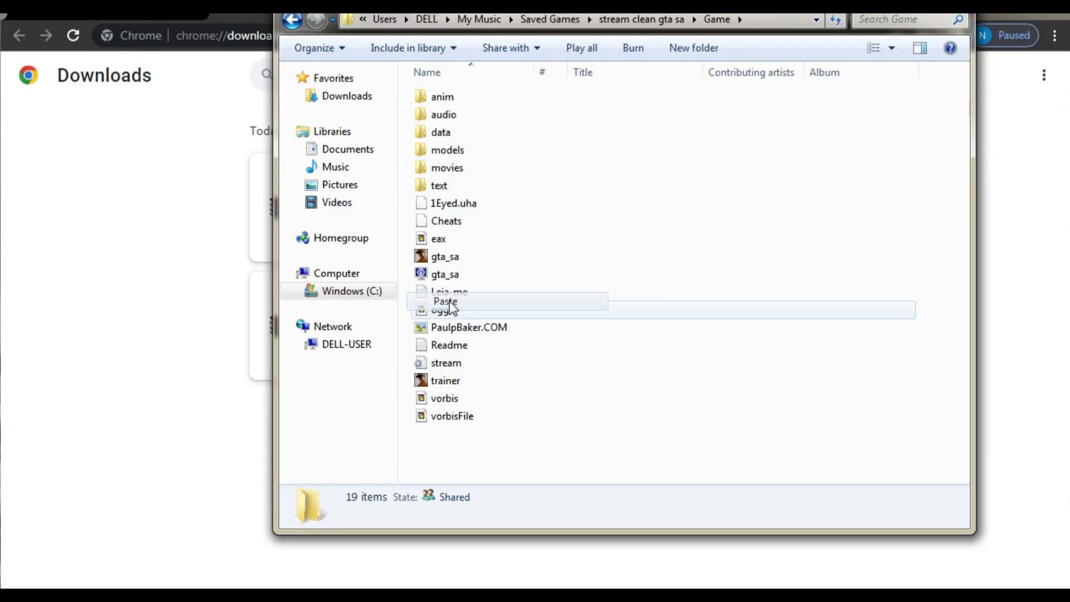
{"action": "left_click", "coordinate": [366, 582]}
{"action": "left_click", "coordinate": [517, 339]}
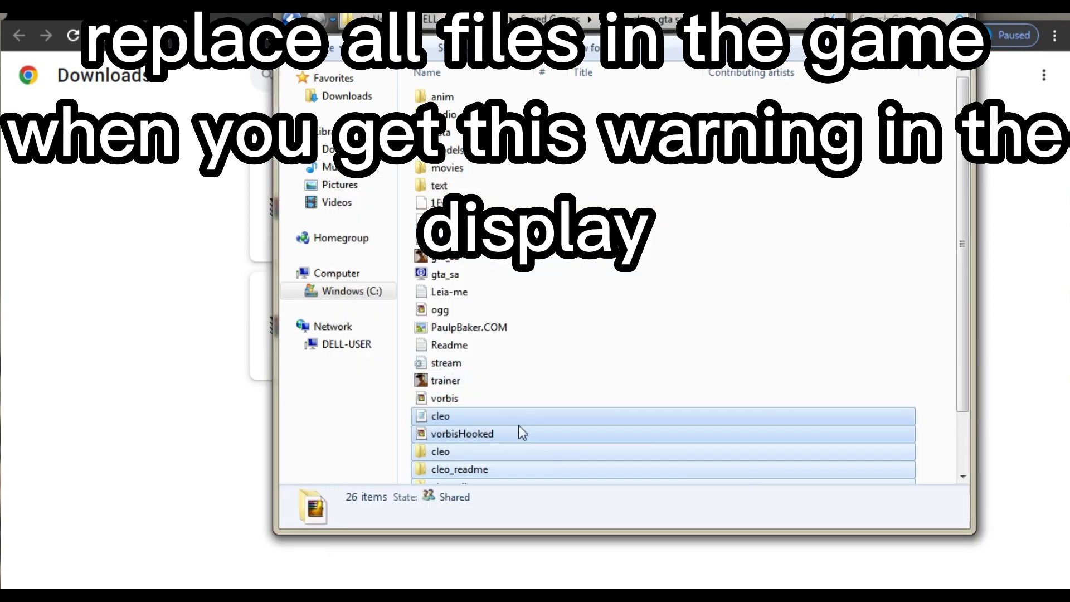
{"action": "left_click", "coordinate": [531, 369]}
{"action": "key", "text": "BackSpace"}
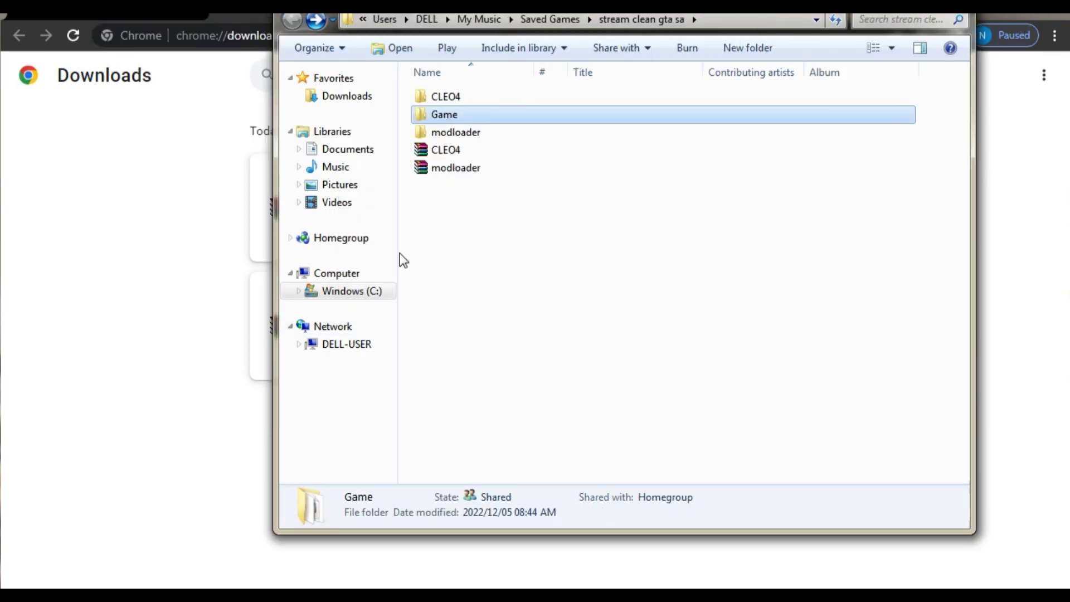
Move the four modloader items into the Game folder, replacing existing files.
{"action": "double_click", "coordinate": [452, 133]}
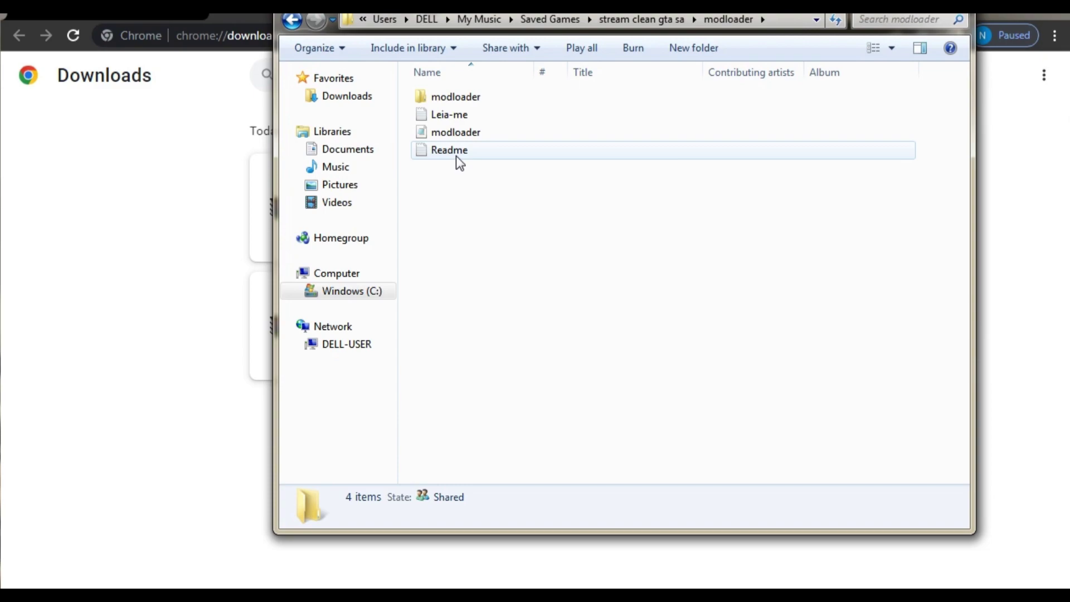
{"action": "key", "text": "ctrl+a"}
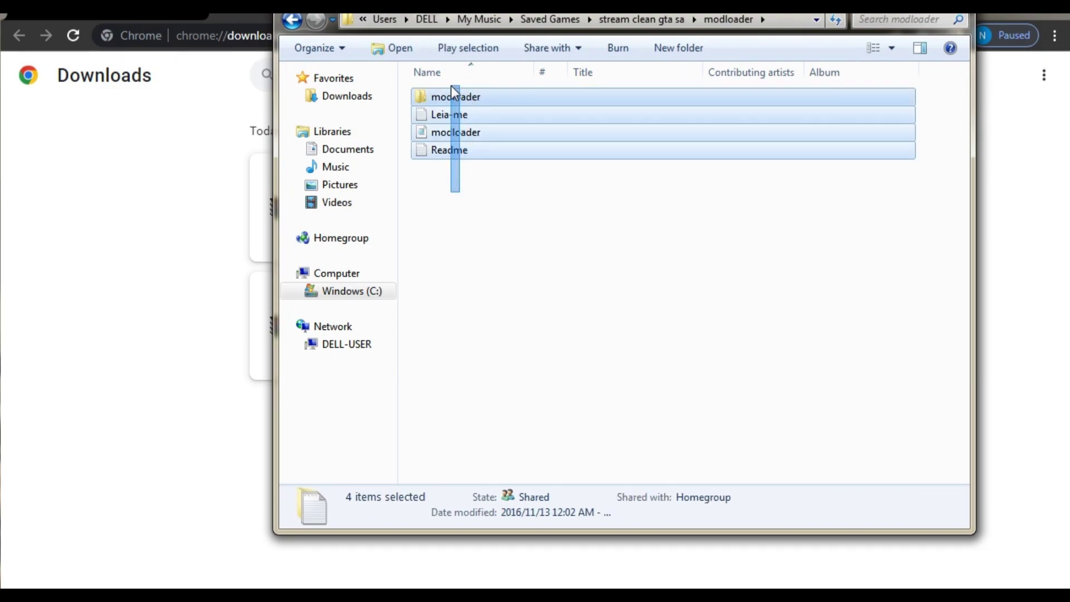
{"action": "right_click", "coordinate": [446, 99]}
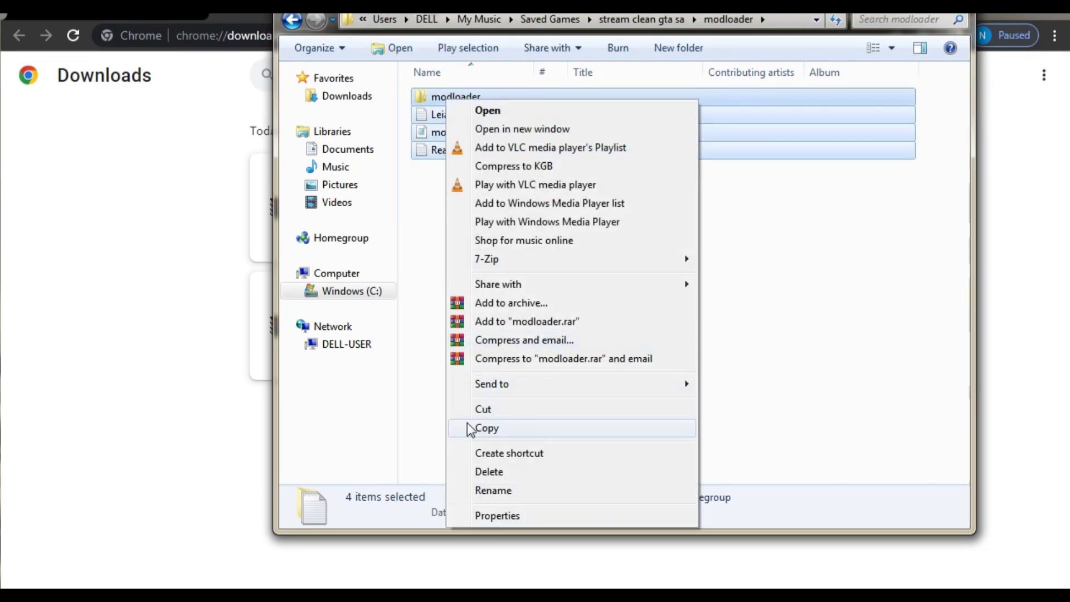
{"action": "left_click", "coordinate": [489, 409]}
{"action": "key", "text": "BackSpace"}
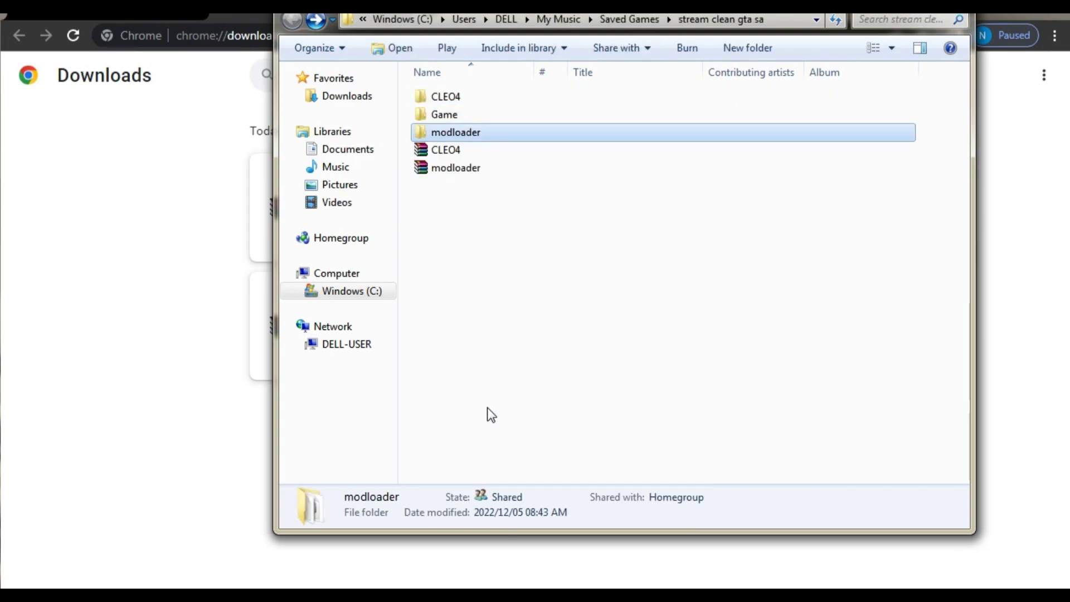
{"action": "double_click", "coordinate": [477, 115]}
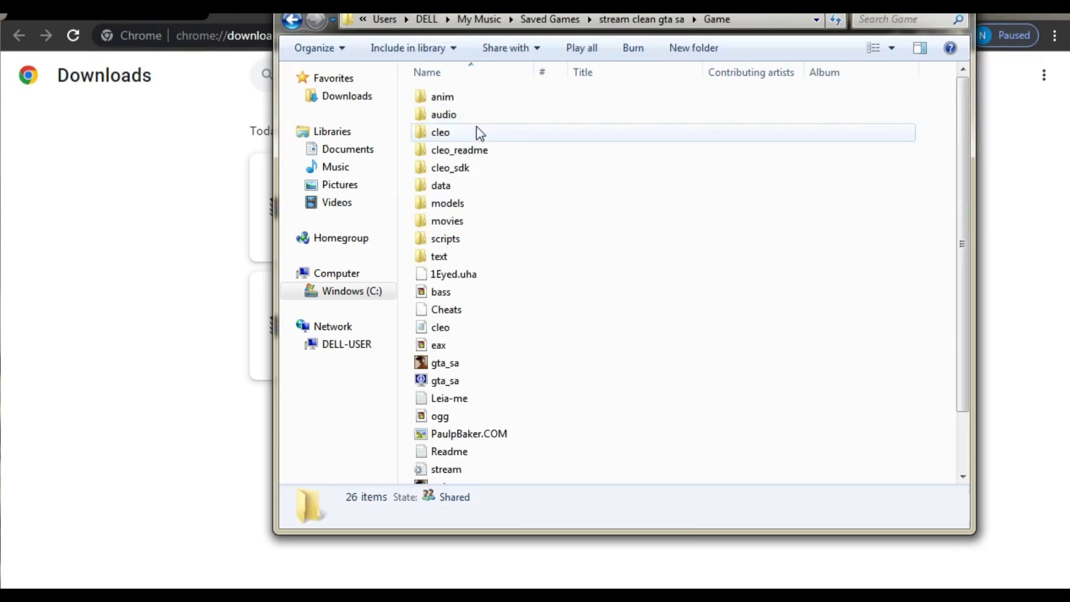
{"action": "right_click", "coordinate": [404, 332]}
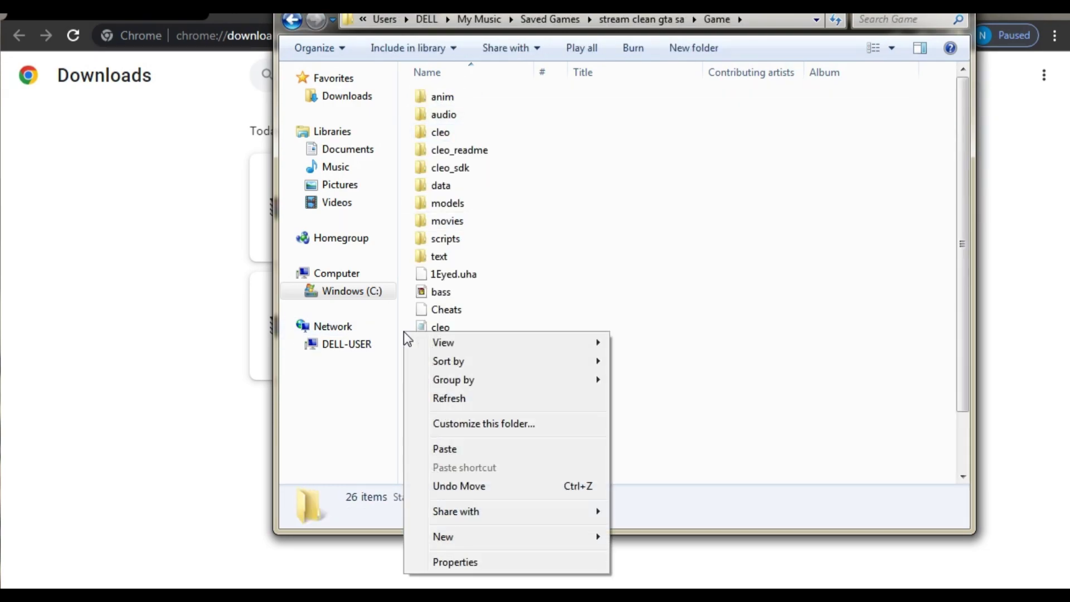
{"action": "left_click", "coordinate": [447, 450]}
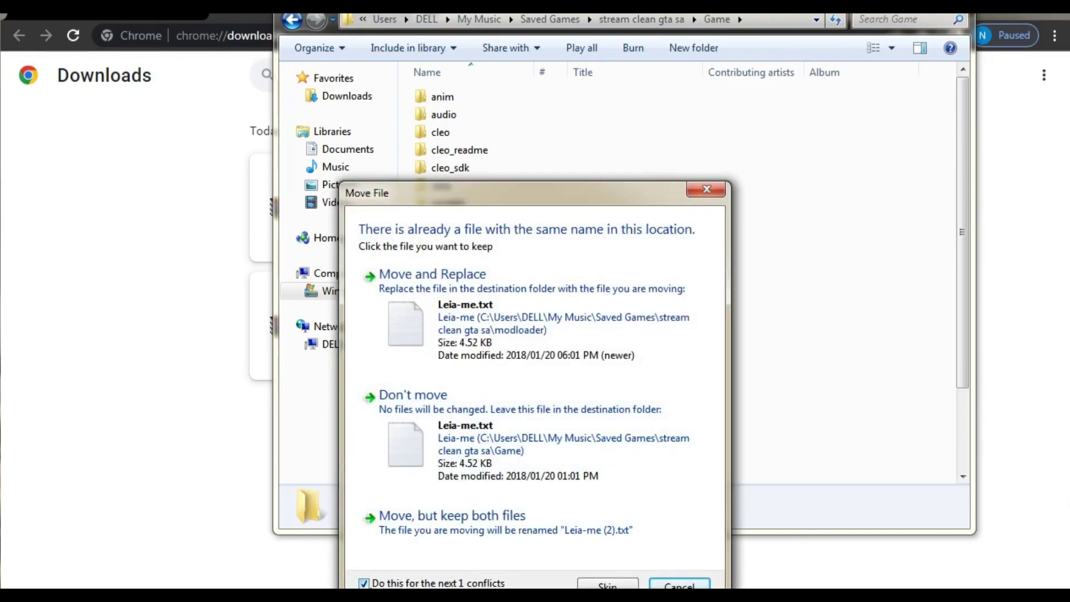
{"action": "left_click", "coordinate": [446, 343]}
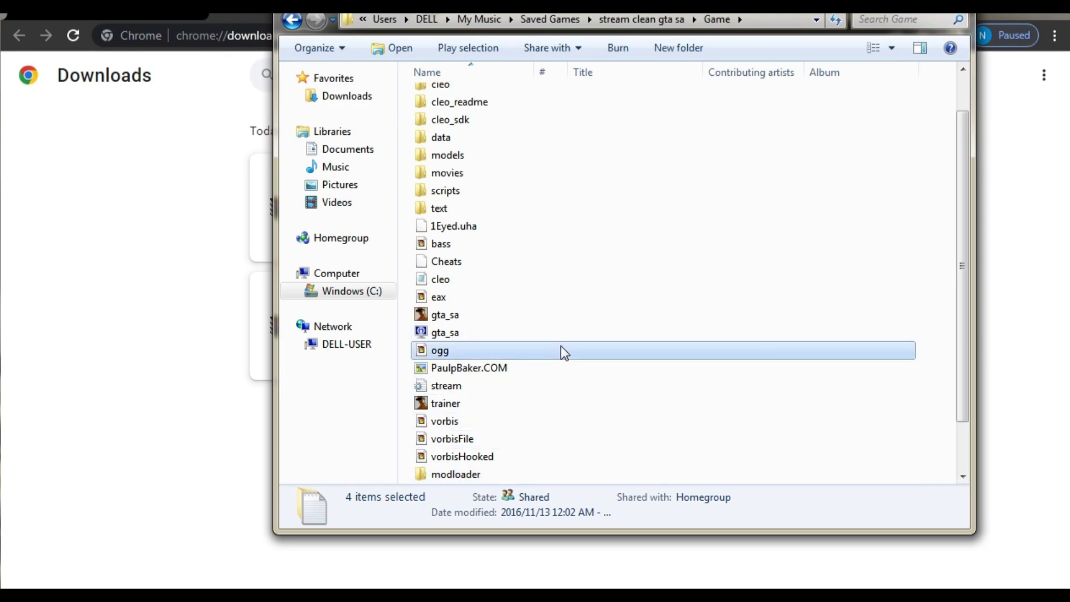
{"action": "key", "text": "BackSpace"}
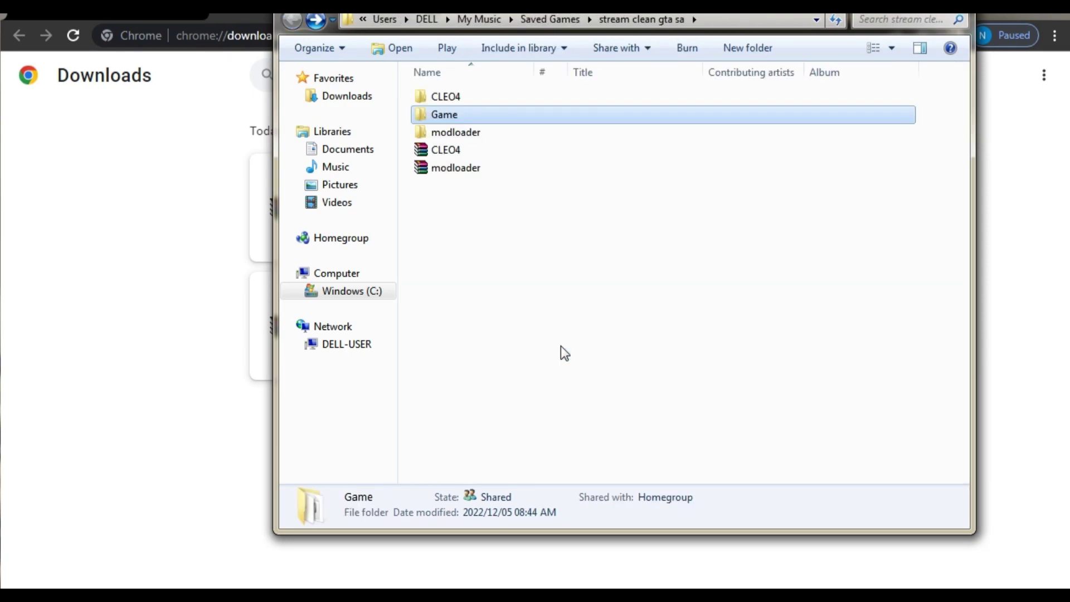
Check the modloader folder inside Game, then launch the game from gta_sa.
{"action": "double_click", "coordinate": [473, 115]}
{"action": "double_click", "coordinate": [460, 222]}
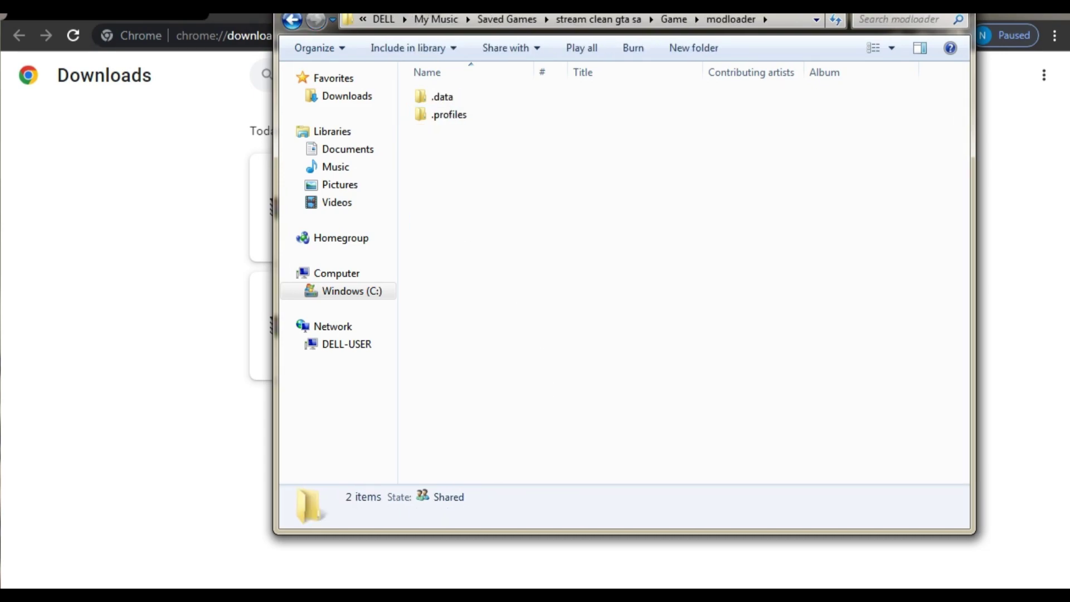
{"action": "key", "text": "BackSpace"}
{"action": "left_click", "coordinate": [780, 236]}
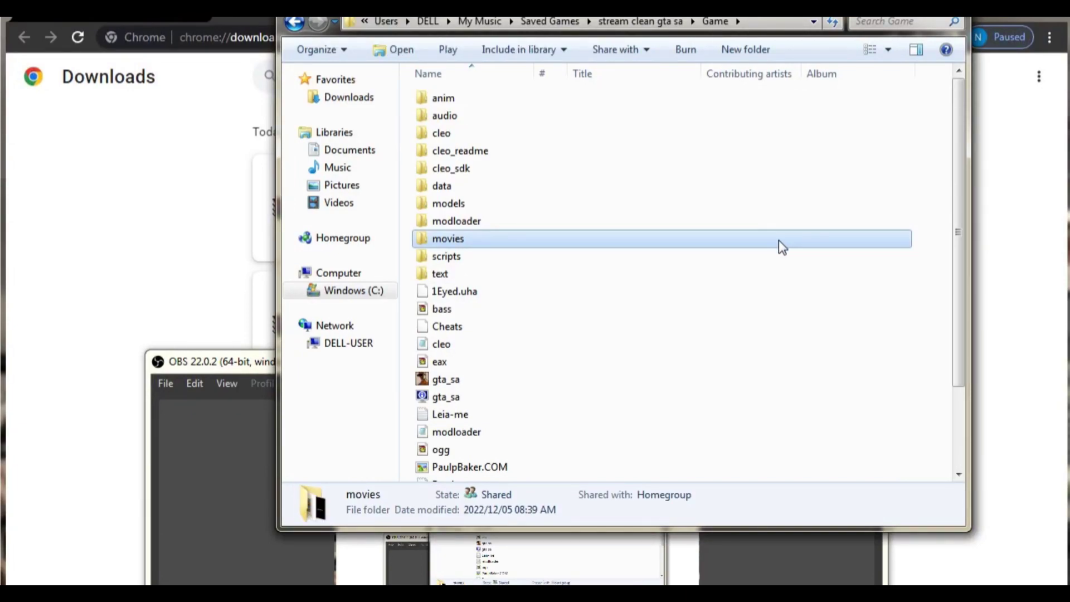
{"action": "scroll", "coordinate": [724, 309], "scroll_direction": "down", "scroll_amount": 1}
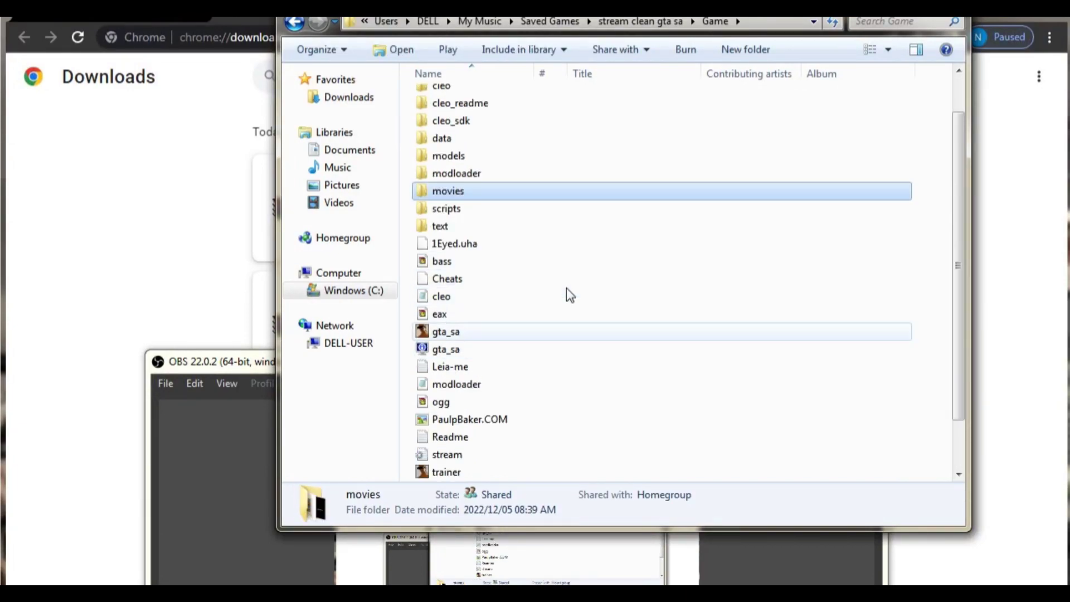
{"action": "double_click", "coordinate": [457, 332]}
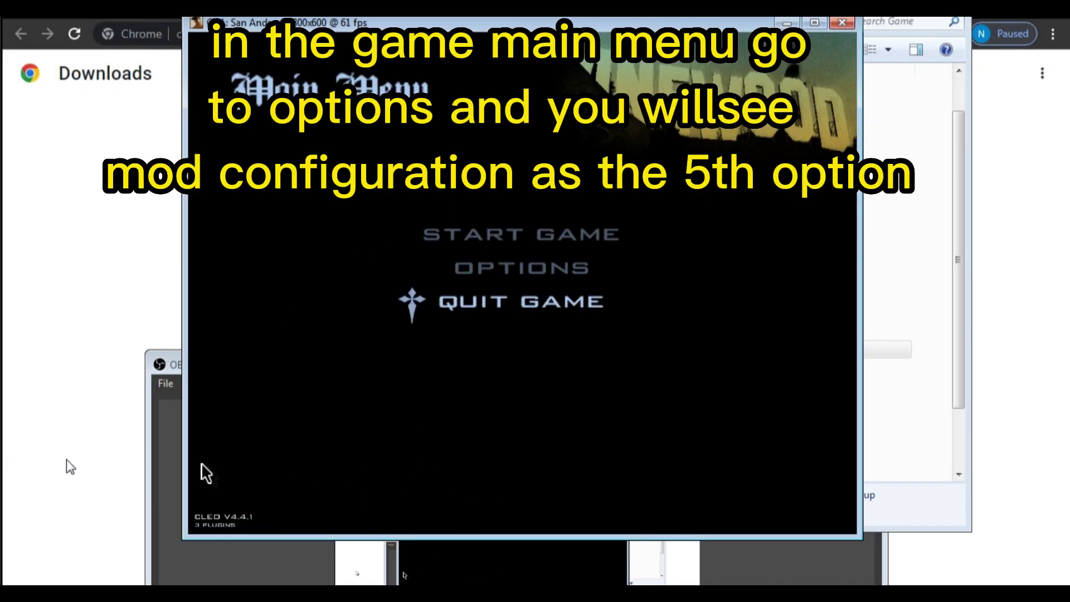
Open OPTIONS in the game's main menu to show Mod Configuration.
{"action": "left_click", "coordinate": [502, 281]}
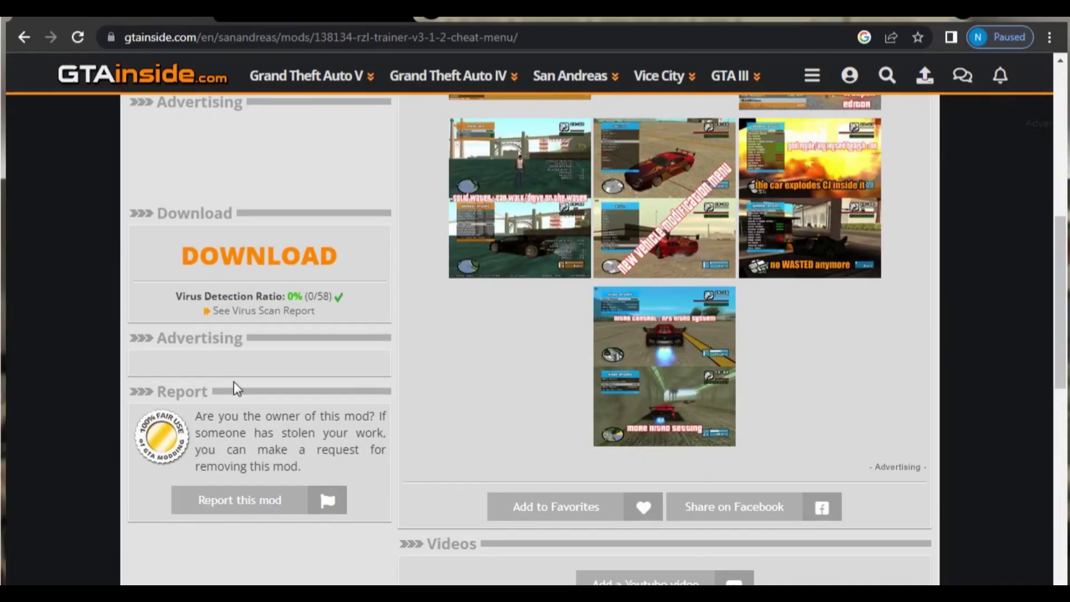
Go to the RZL Trainer v3.1.2 download page on GTAinside.
{"action": "scroll", "coordinate": [260, 348], "scroll_direction": "up", "scroll_amount": 2}
{"action": "left_click", "coordinate": [261, 349]}
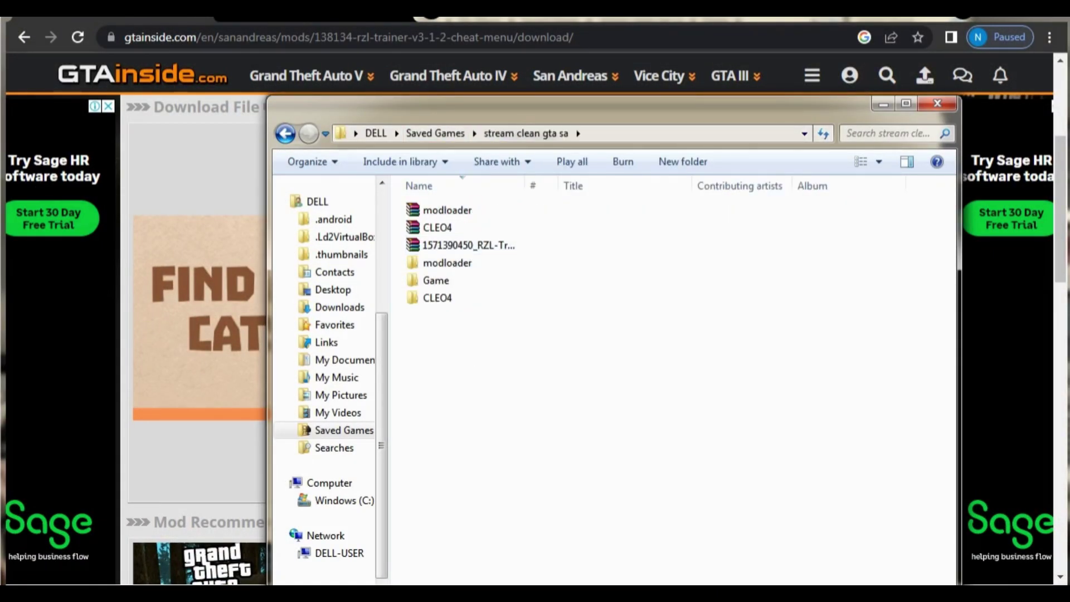
{"action": "right_click", "coordinate": [447, 246]}
{"action": "mouse_move", "coordinate": [540, 370]}
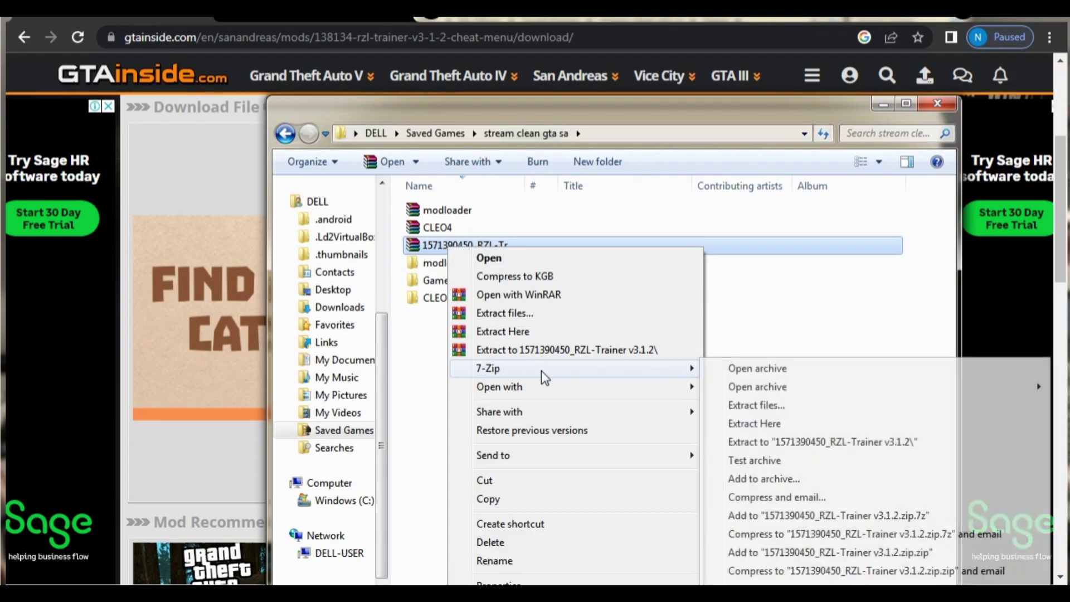
{"action": "left_click", "coordinate": [826, 444]}
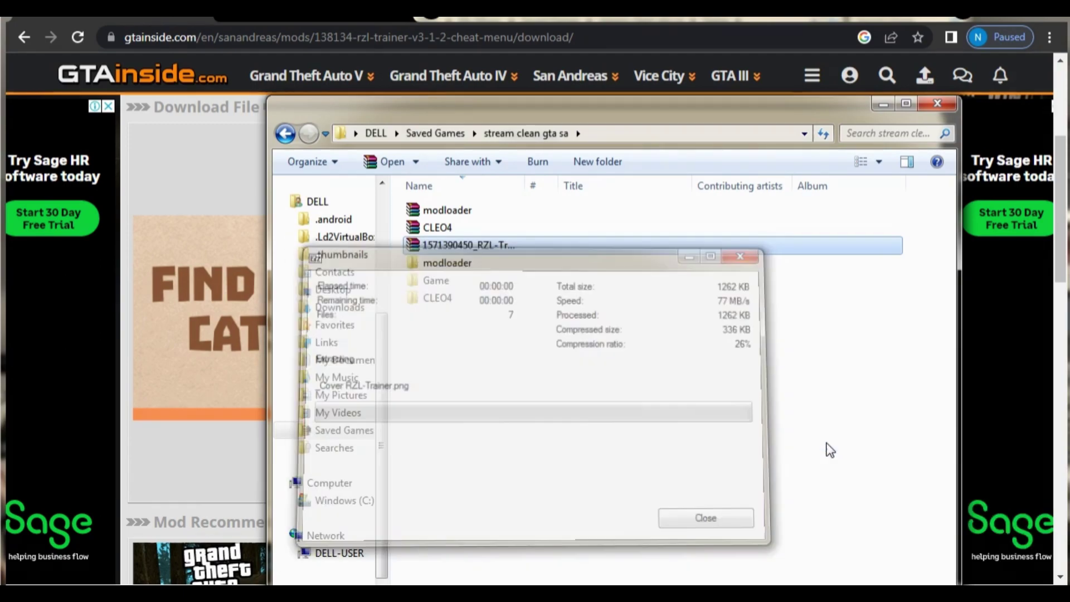
{"action": "left_click", "coordinate": [444, 316]}
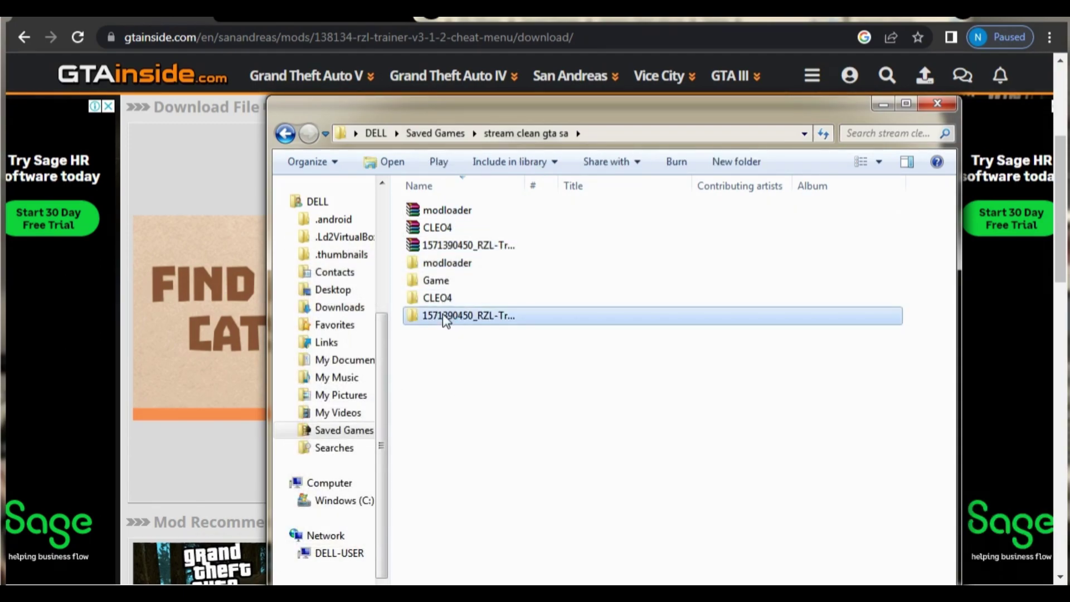
{"action": "left_click_drag", "start_coordinate": [500, 115], "coordinate": [478, 13]}
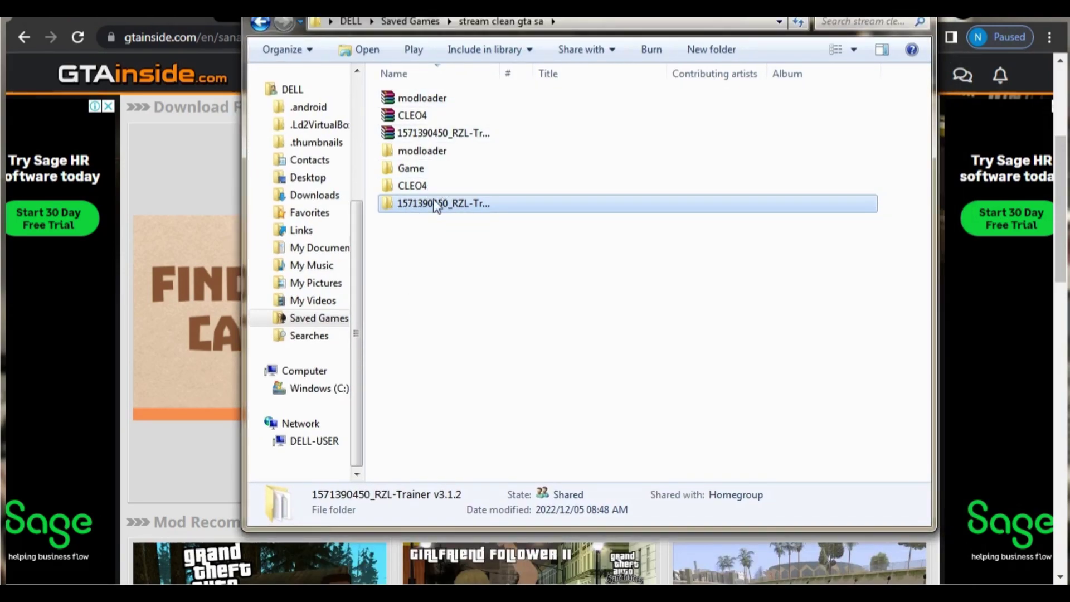
Copy all six items from the extracted RZL-Trainer folder.
{"action": "double_click", "coordinate": [433, 203]}
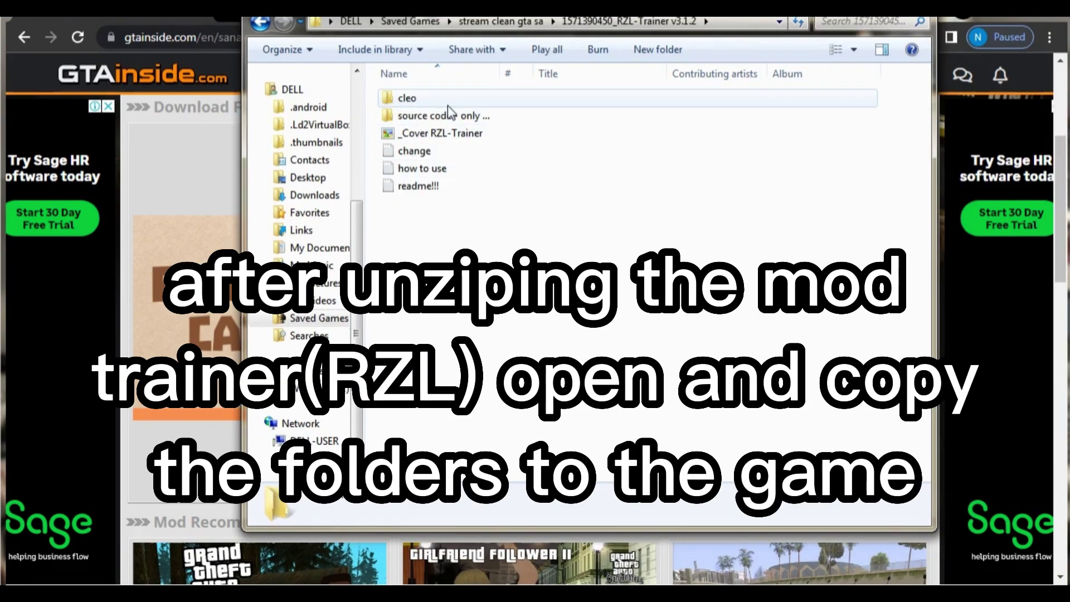
{"action": "left_click", "coordinate": [432, 100]}
{"action": "left_click_drag", "start_coordinate": [427, 265], "coordinate": [406, 83]}
{"action": "right_click", "coordinate": [416, 116]}
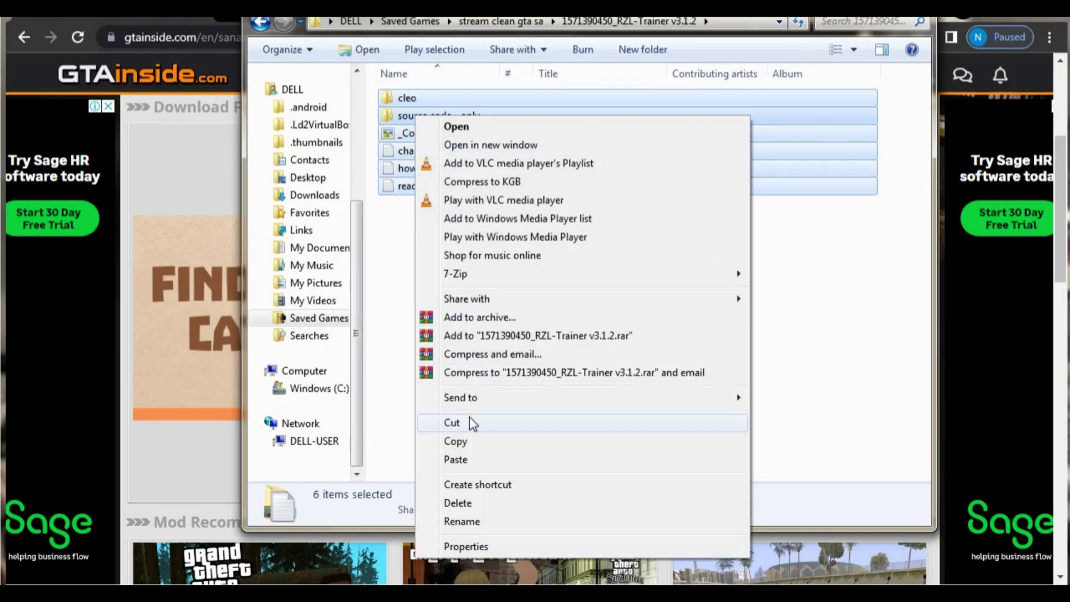
{"action": "left_click", "coordinate": [466, 441]}
Paste the trainer items into the Game folder, merge the cleo folders, and launch gta_sa.
{"action": "left_click", "coordinate": [449, 408]}
{"action": "key", "text": "BackSpace"}
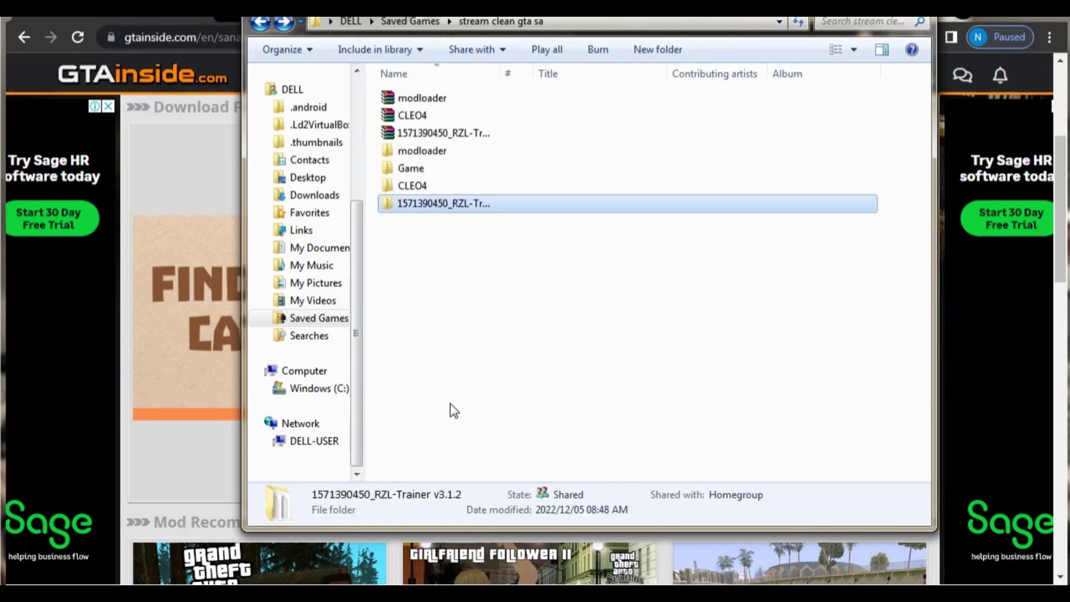
{"action": "double_click", "coordinate": [429, 169]}
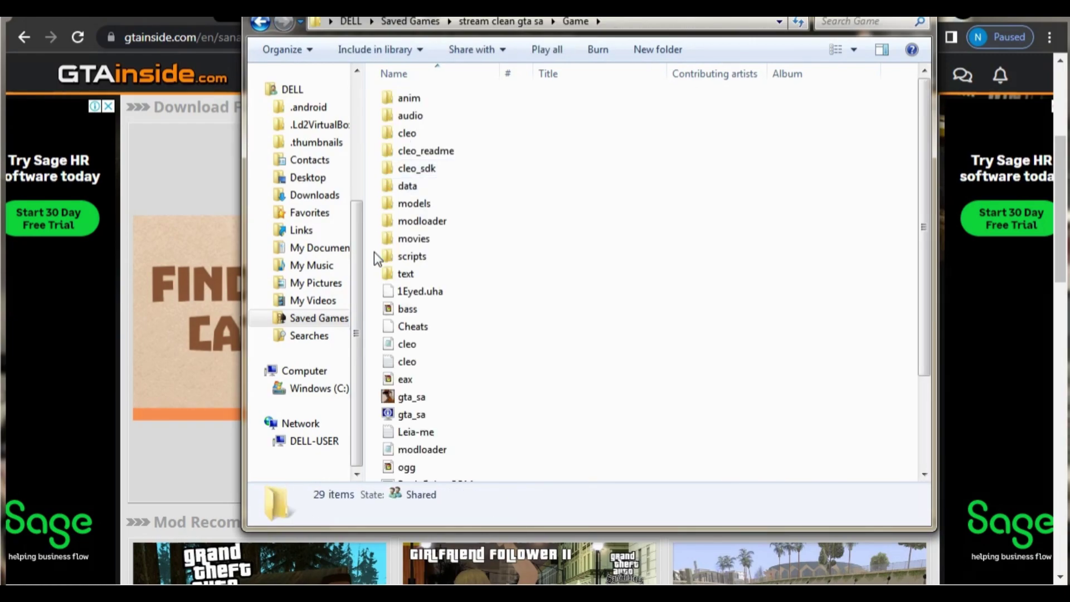
{"action": "right_click", "coordinate": [374, 252]}
{"action": "left_click", "coordinate": [432, 373]}
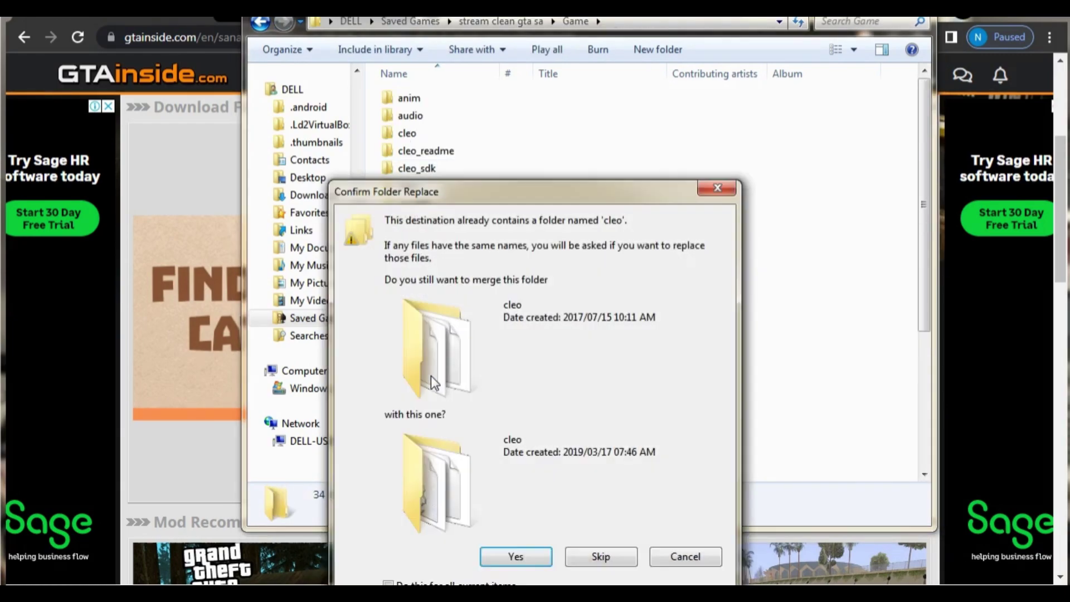
{"action": "left_click", "coordinate": [492, 564]}
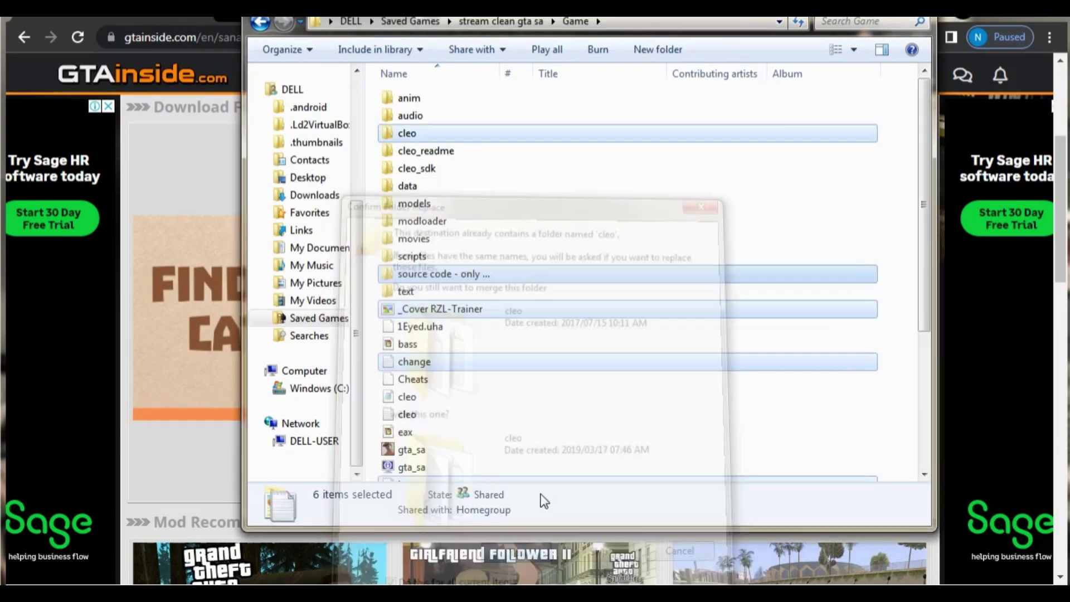
{"action": "double_click", "coordinate": [411, 455]}
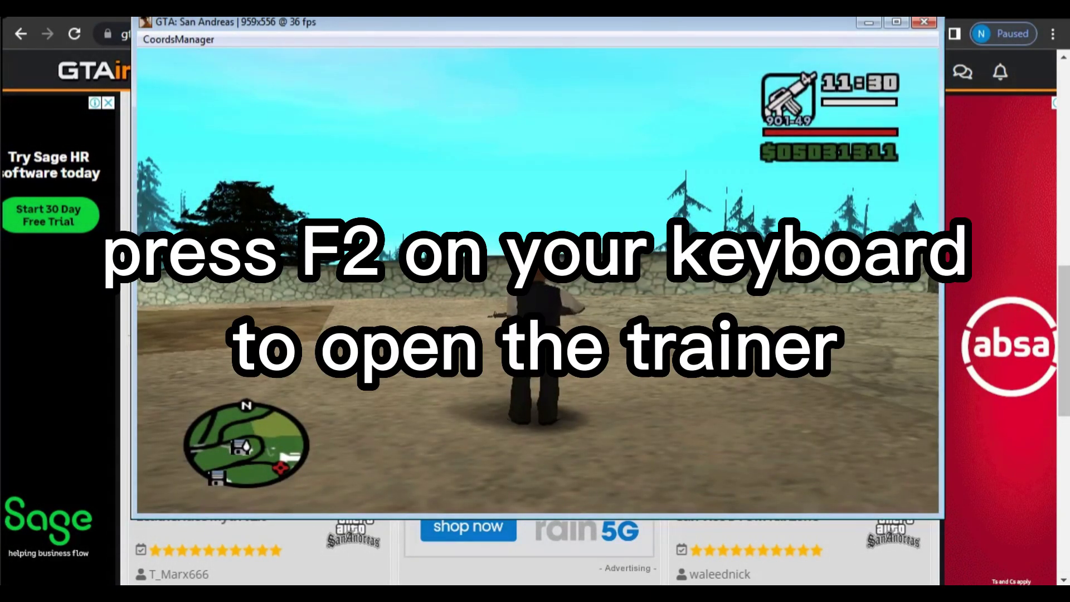
Open the RZL trainer with F2 in English and spawn an Alpha from Vehicle Spawning > Car Spawning.
{"action": "key", "text": "F2"}
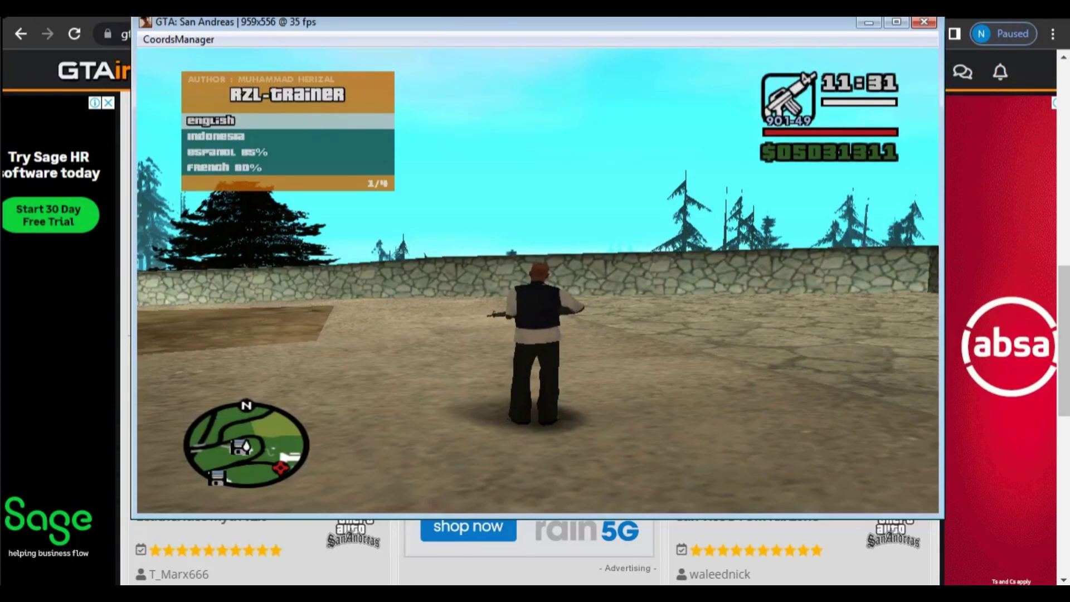
{"action": "key", "text": "Return"}
{"action": "key", "text": "Down"}
{"action": "key", "text": "Down"}
{"action": "key", "text": "Down"}
{"action": "key", "text": "Down"}
{"action": "key", "text": "Down"}
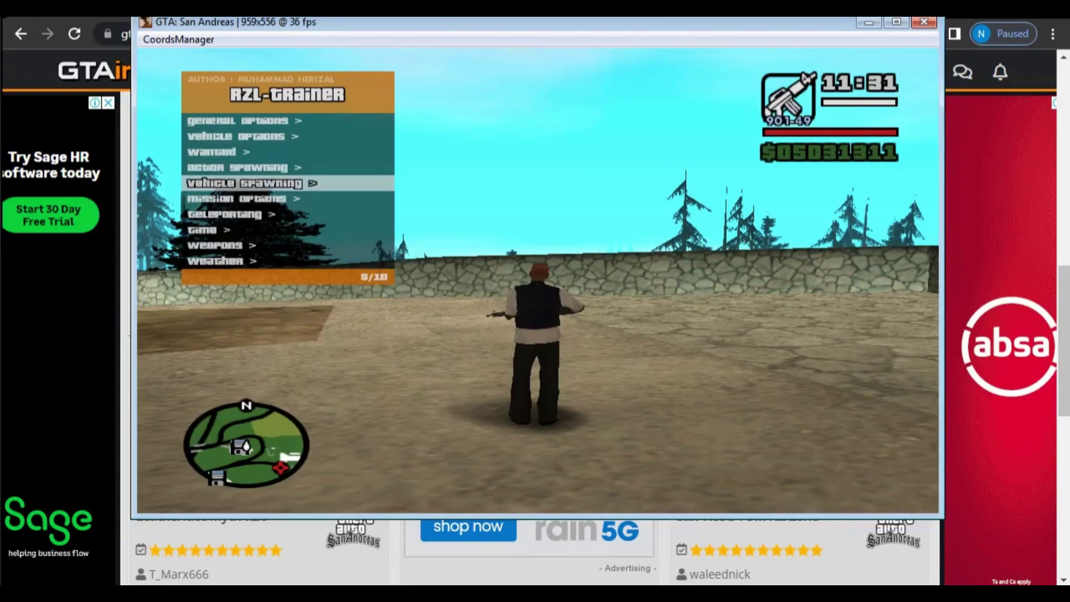
{"action": "key", "text": "Up"}
{"action": "key", "text": "Return"}
{"action": "key", "text": "Down"}
{"action": "key", "text": "Return"}
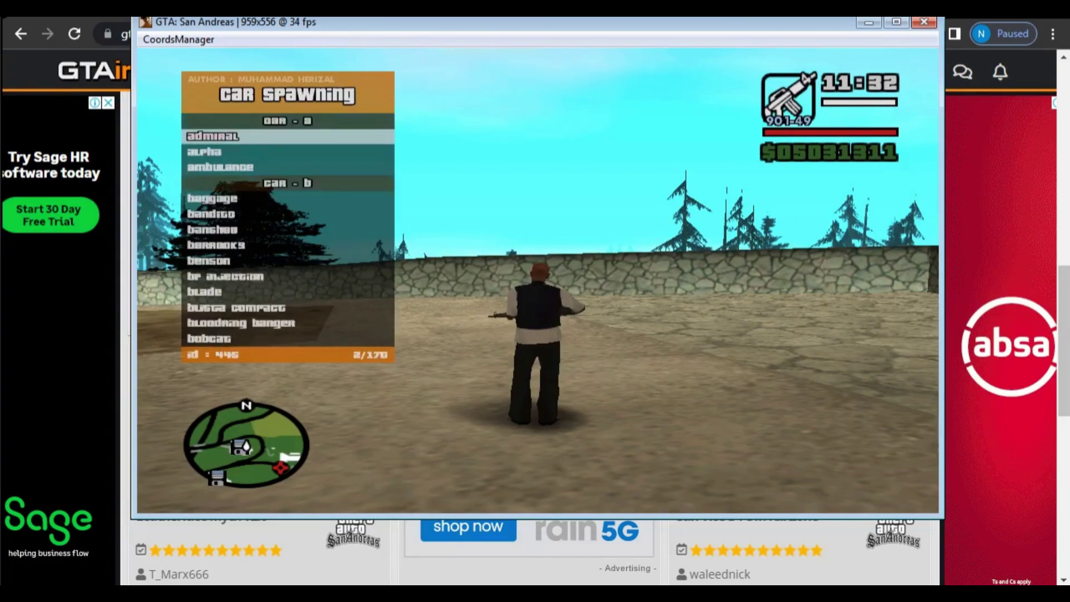
{"action": "key", "text": "Down"}
{"action": "key", "text": "Return"}
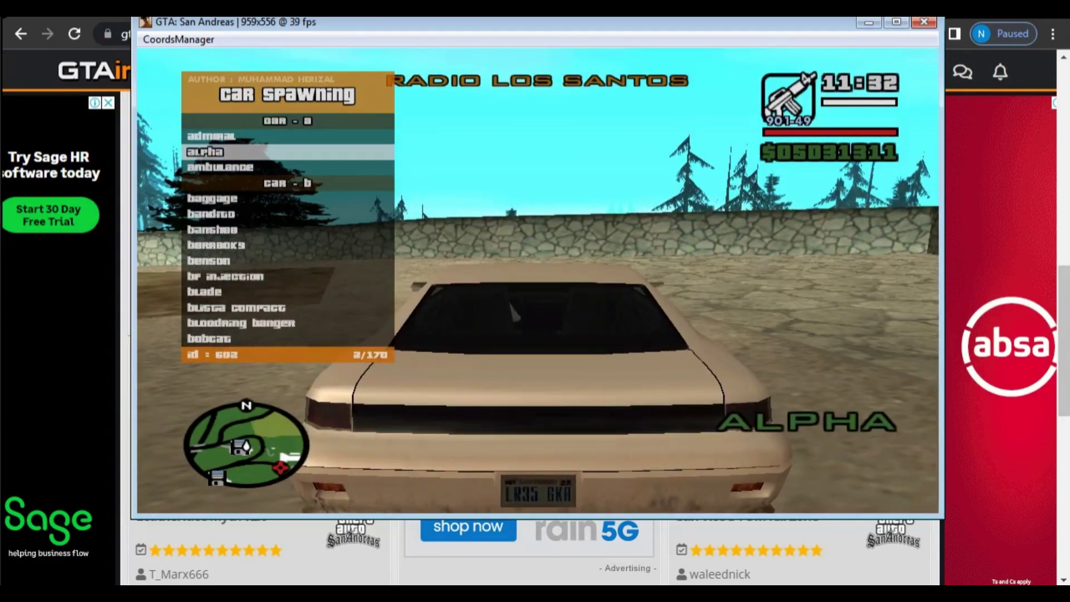
Drive the Alpha forward, then pause the game.
{"action": "key", "text": "w"}
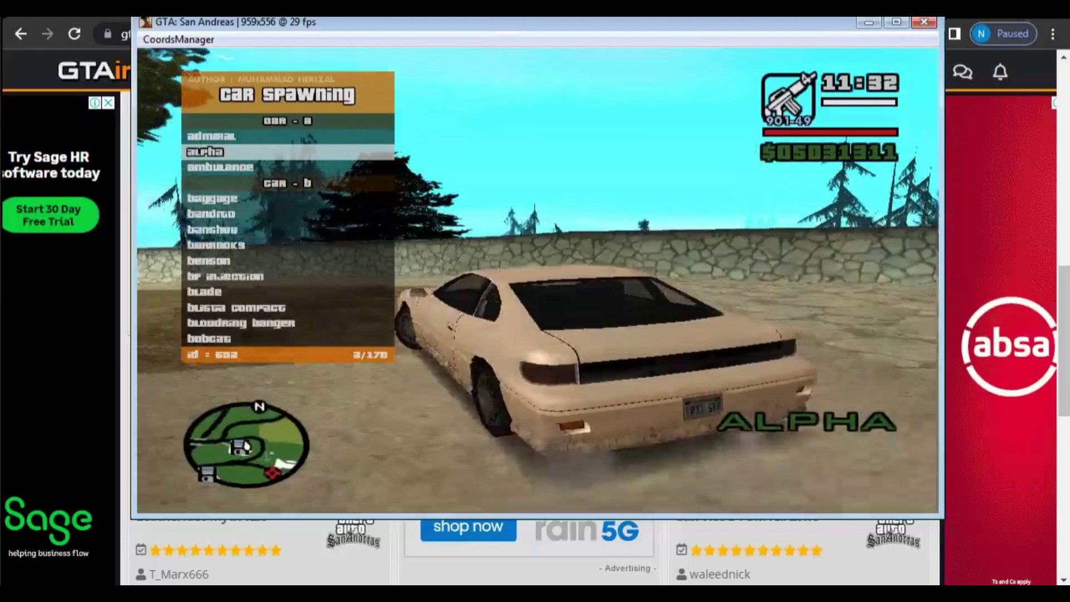
{"action": "key", "text": "Escape"}
{"action": "key", "text": "Down"}
{"action": "key", "text": "Down"}
{"action": "key", "text": "Down"}
{"action": "key", "text": "Down"}
Narrow the game window to 773 pixels wide and resume play.
{"action": "left_click_drag", "start_coordinate": [929, 422], "coordinate": [776, 424]}
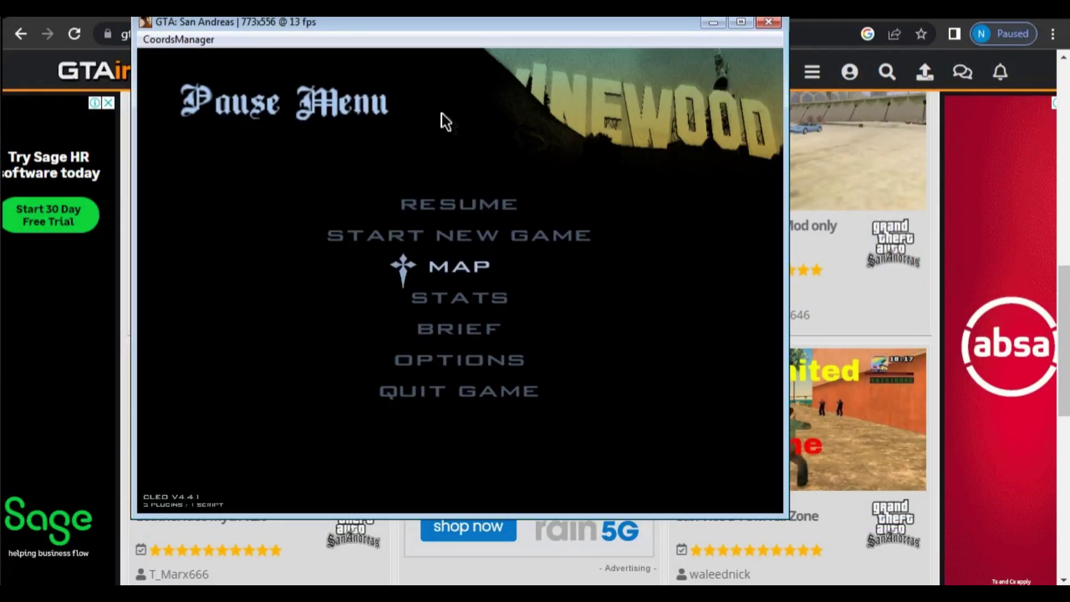
{"action": "key", "text": "Escape"}
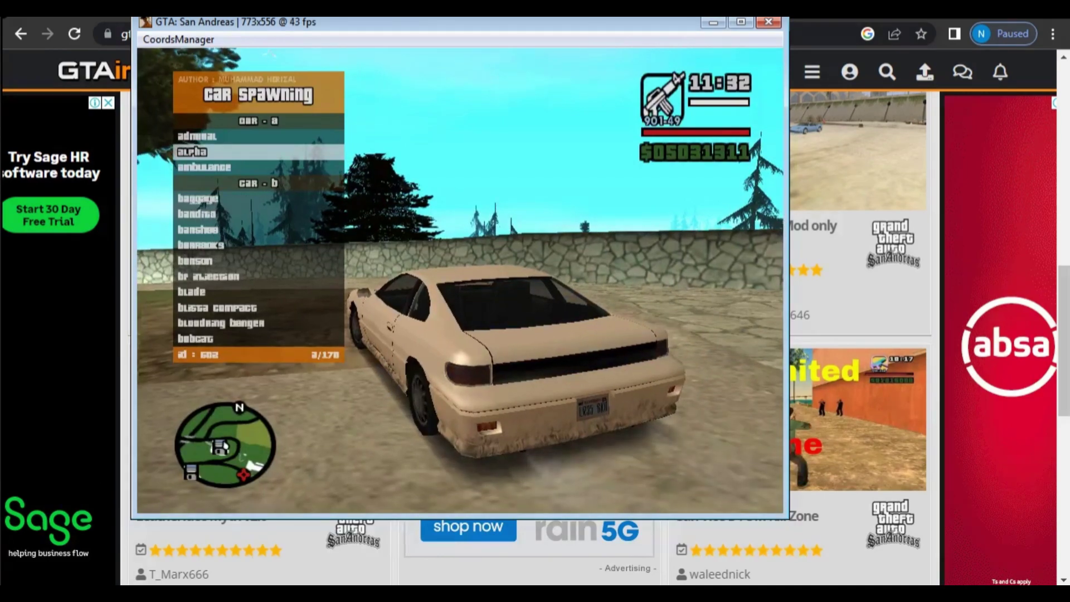
{"action": "key", "text": "Escape"}
{"action": "key", "text": "Escape"}
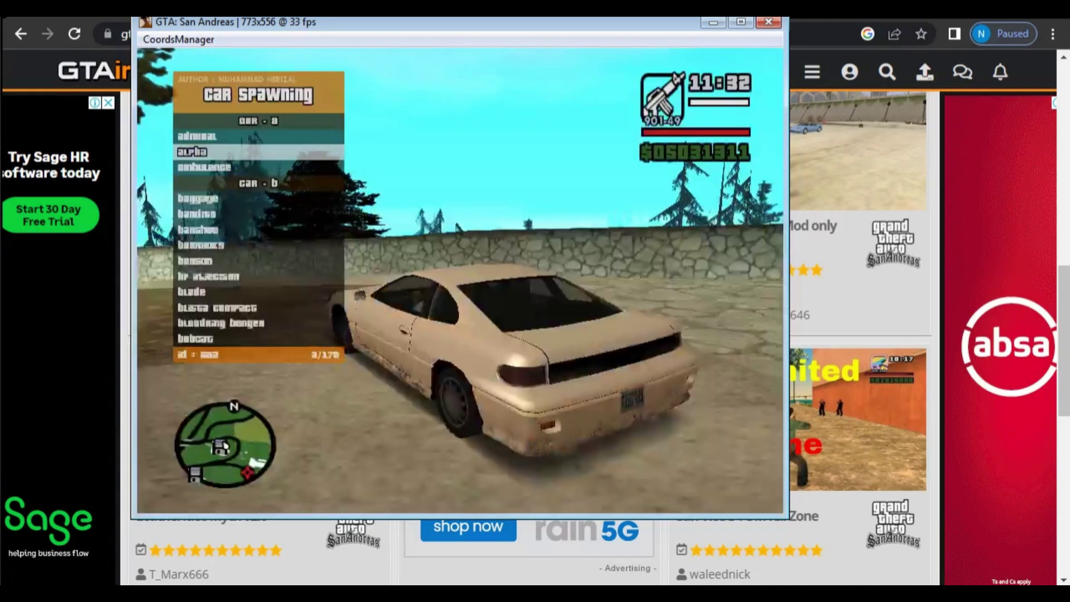
Browse the trainer's main menu and General Options list.
{"action": "key", "text": "BackSpace"}
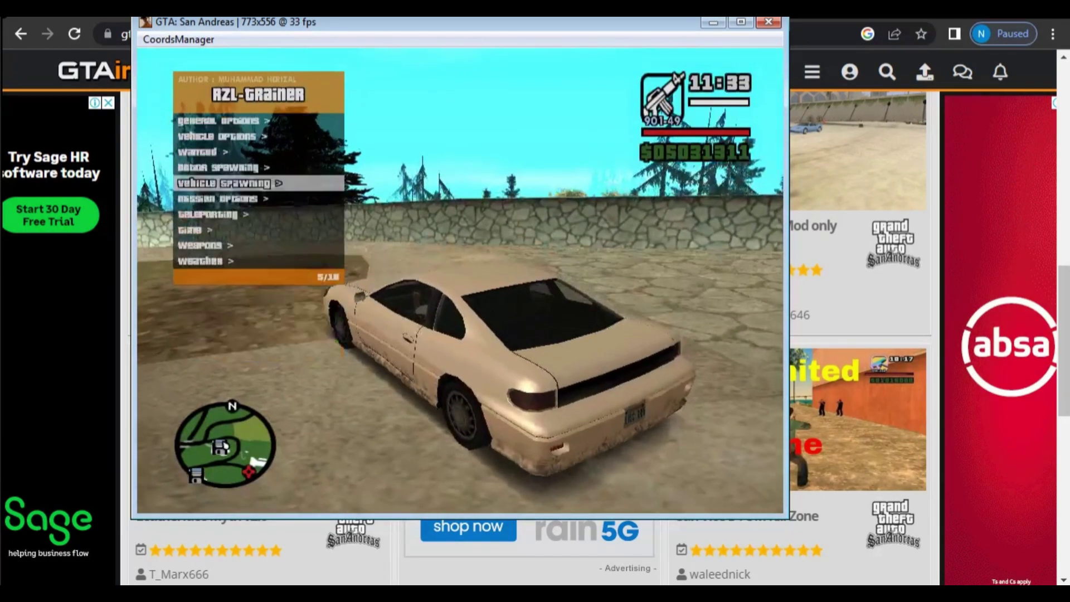
{"action": "key", "text": "Up"}
{"action": "key", "text": "Up"}
{"action": "key", "text": "Up"}
{"action": "key", "text": "Up"}
{"action": "key", "text": "Up"}
{"action": "key", "text": "Return"}
{"action": "key", "text": "Down"}
{"action": "key", "text": "Down"}
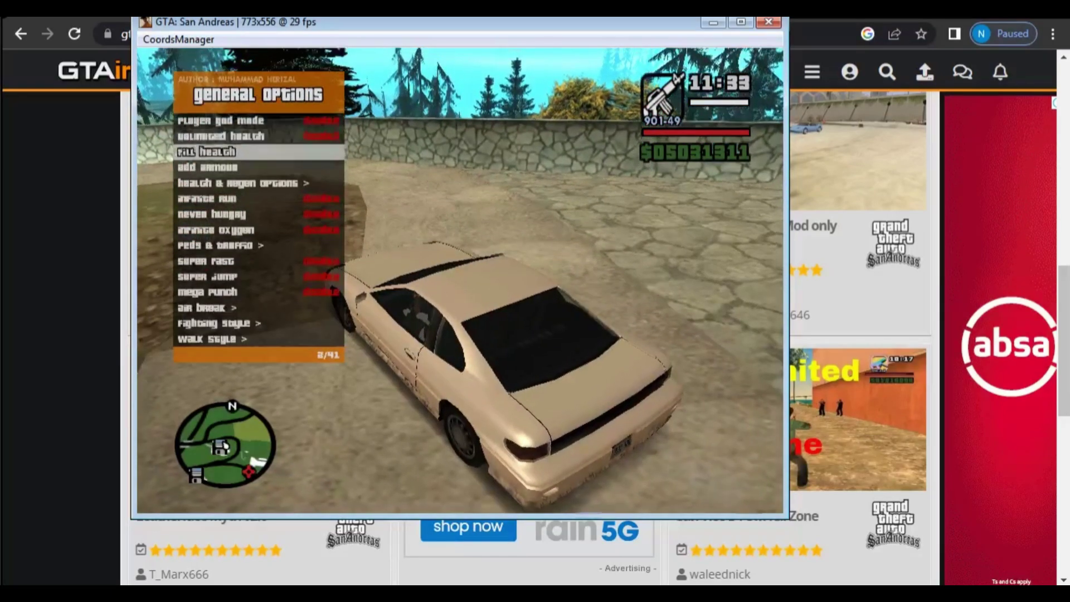
{"action": "key", "text": "Down"}
{"action": "key", "text": "Down"}
{"action": "key", "text": "Down"}
{"action": "key", "text": "BackSpace"}
{"action": "key", "text": "Down"}
{"action": "key", "text": "Down"}
{"action": "key", "text": "Down"}
{"action": "key", "text": "Down"}
{"action": "key", "text": "Down"}
{"action": "key", "text": "Down"}
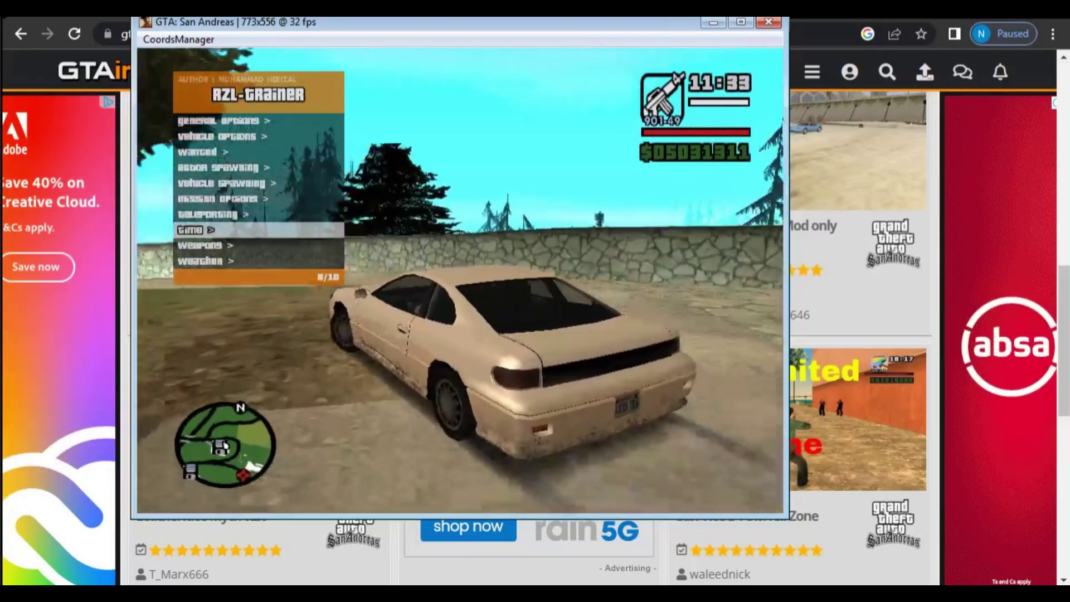
Drive the Alpha onto the grass, steering left and then right along the wall.
{"action": "key", "text": "w"}
{"action": "key", "text": "a"}
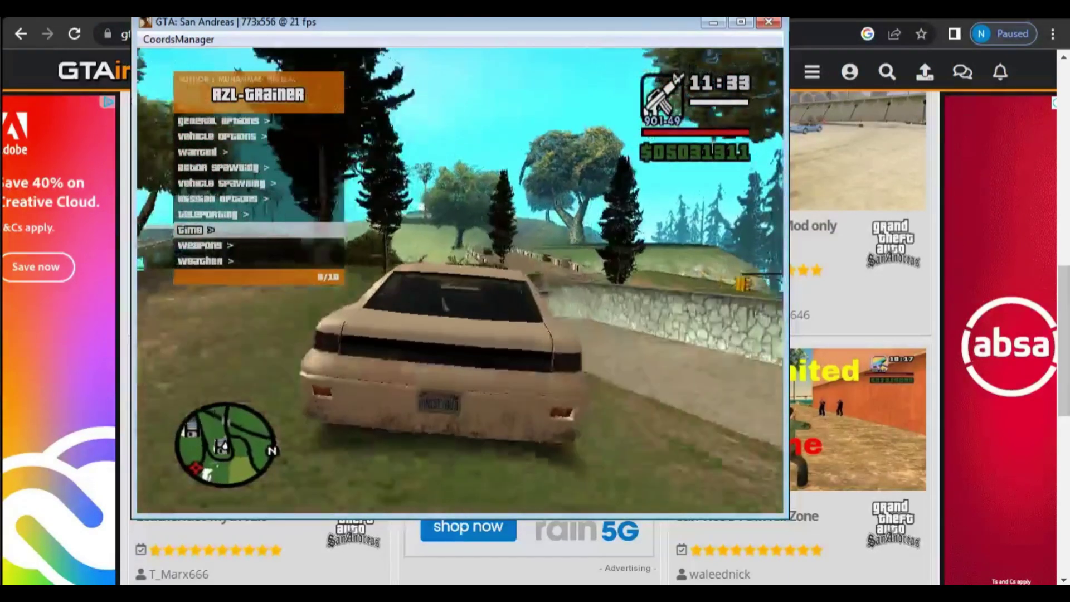
{"action": "key", "text": "d"}
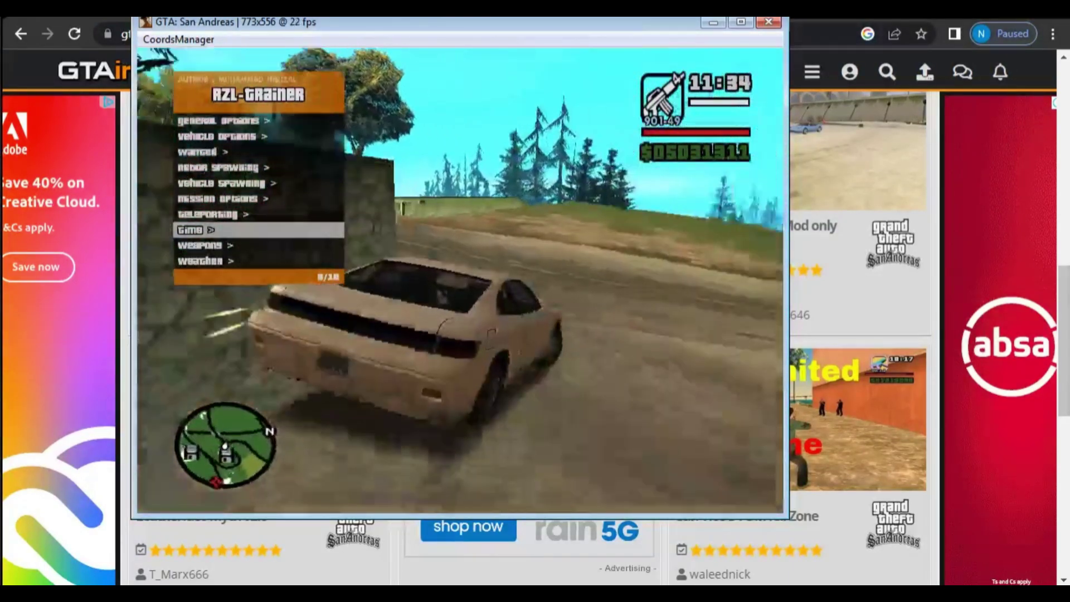